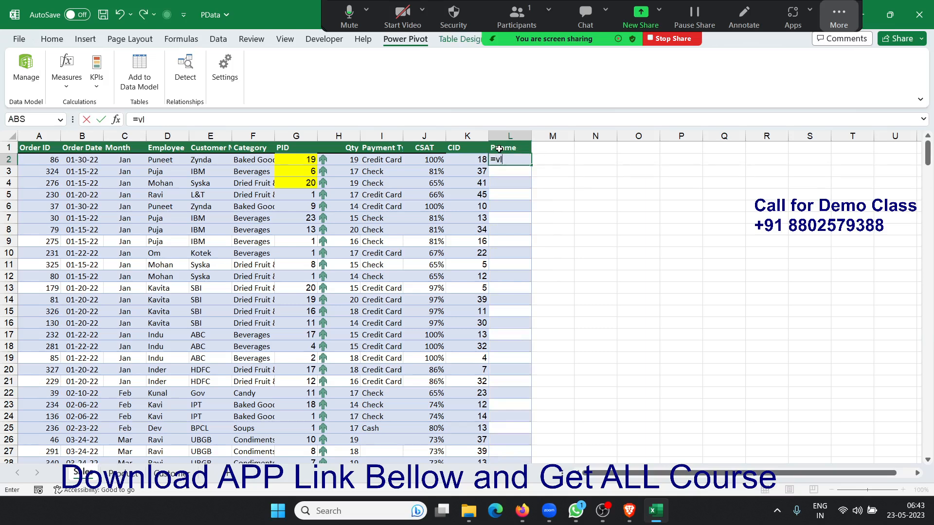
# Step: Discard the unfinished lookup formula and delete the Pname column from the sales table
pyautogui.press('Escape')
pyautogui.click(508, 137)
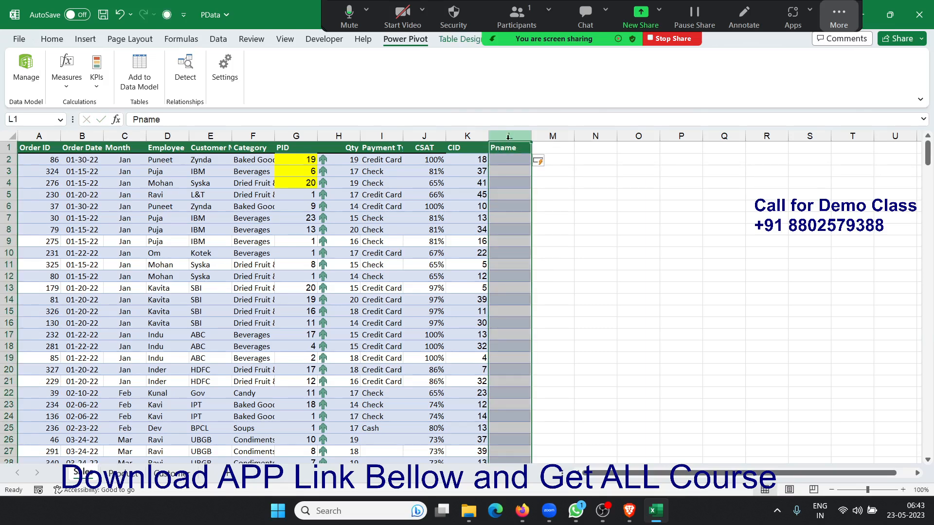
pyautogui.hotkey('ctrl', '-')
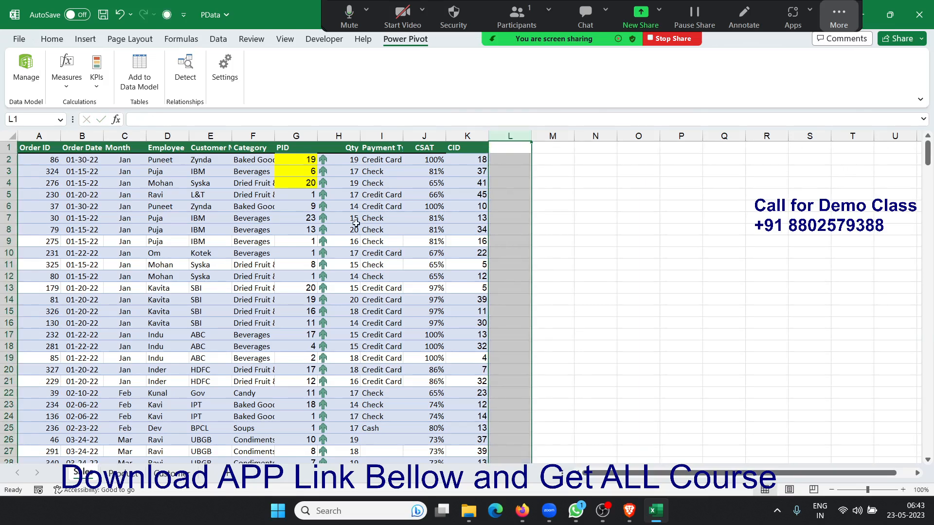
pyautogui.click(251, 231)
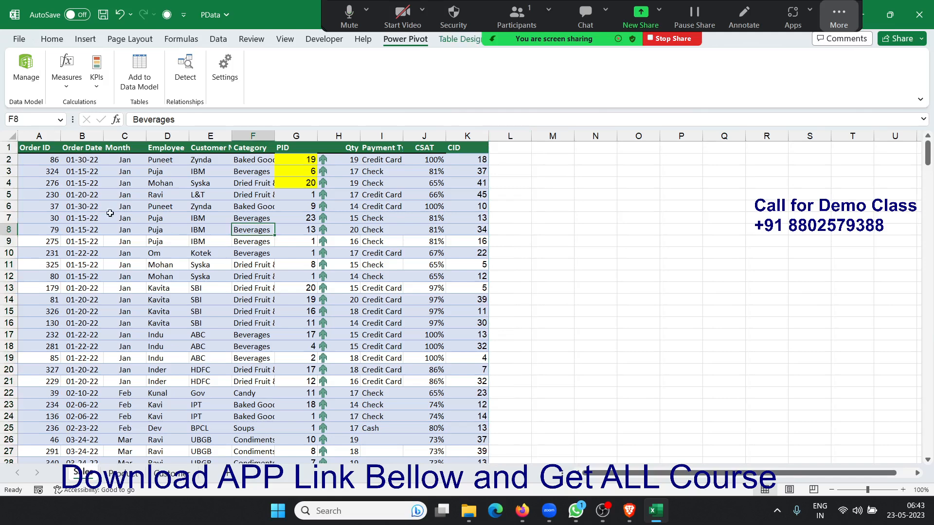
# Step: Create a PivotTable from the sales data (Table1) on a new worksheet, adding the data to the Data Model
pyautogui.click(42, 155)
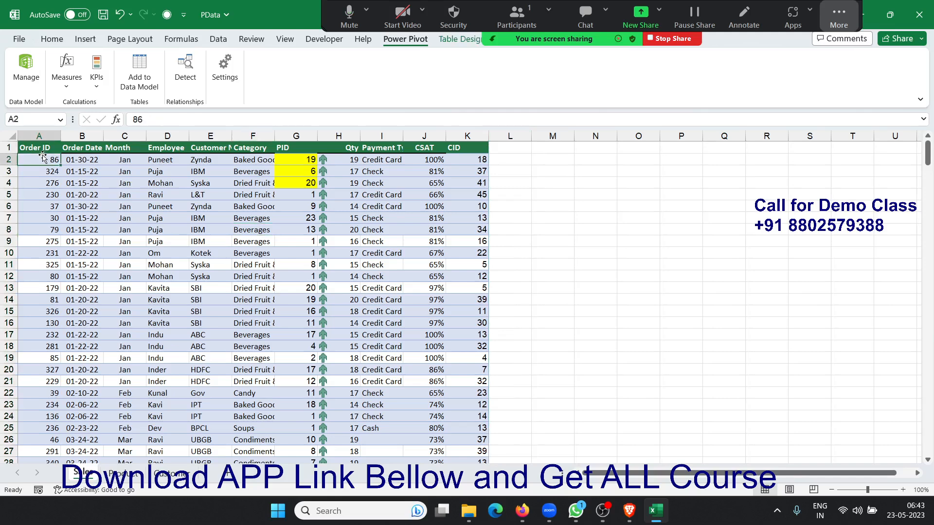
pyautogui.click(41, 149)
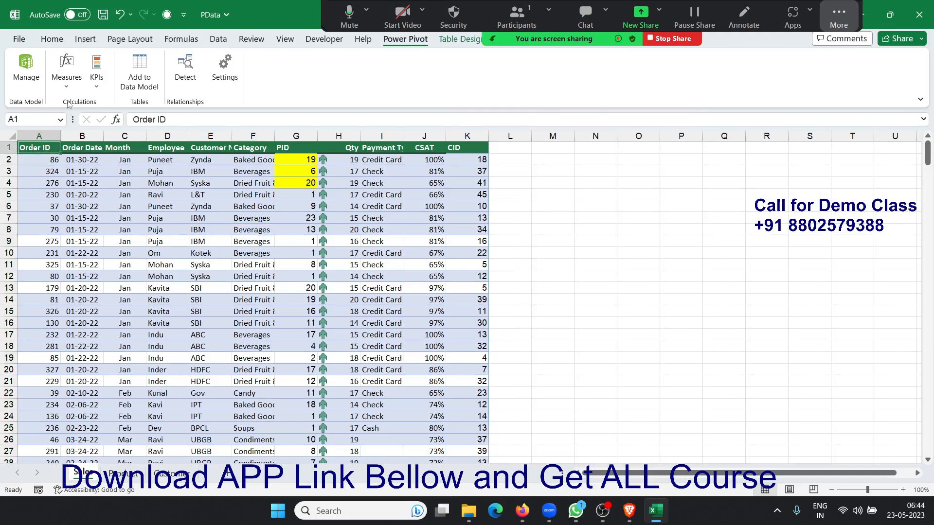
pyautogui.click(85, 39)
pyautogui.click(30, 64)
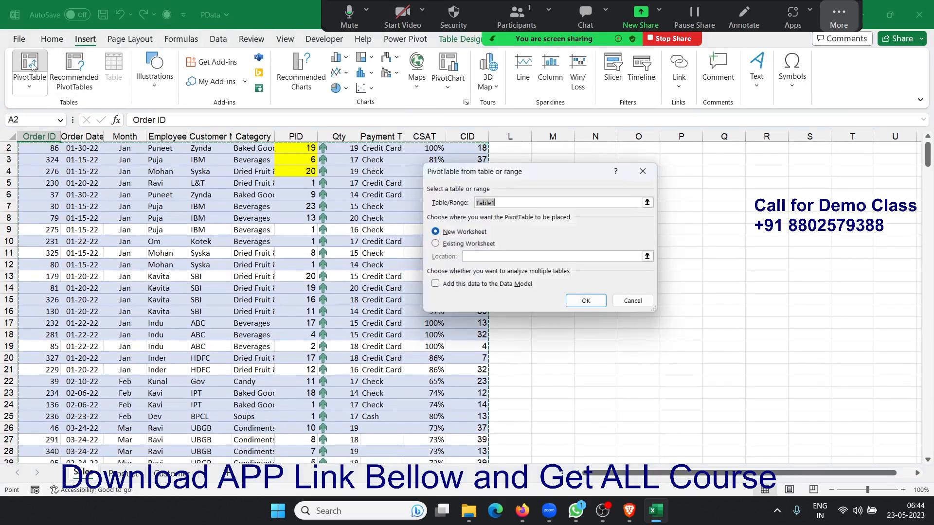
pyautogui.click(459, 290)
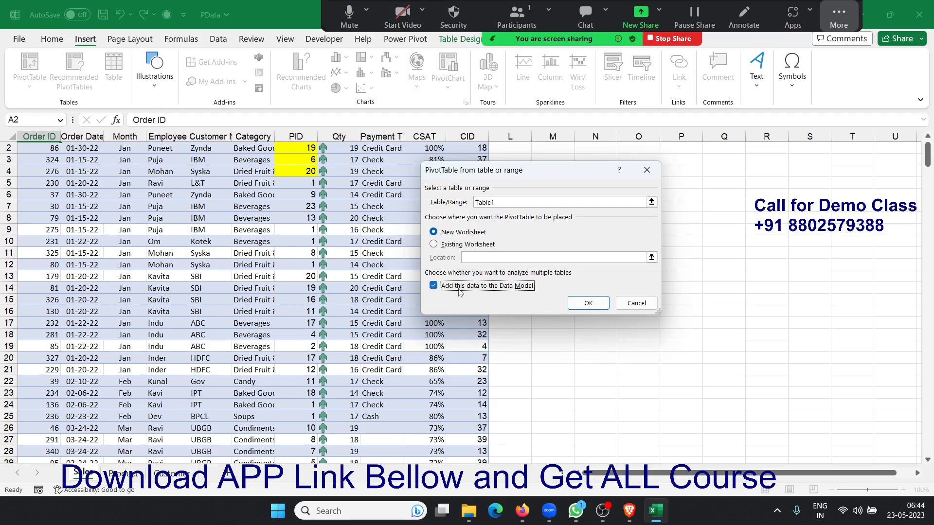
pyautogui.click(586, 304)
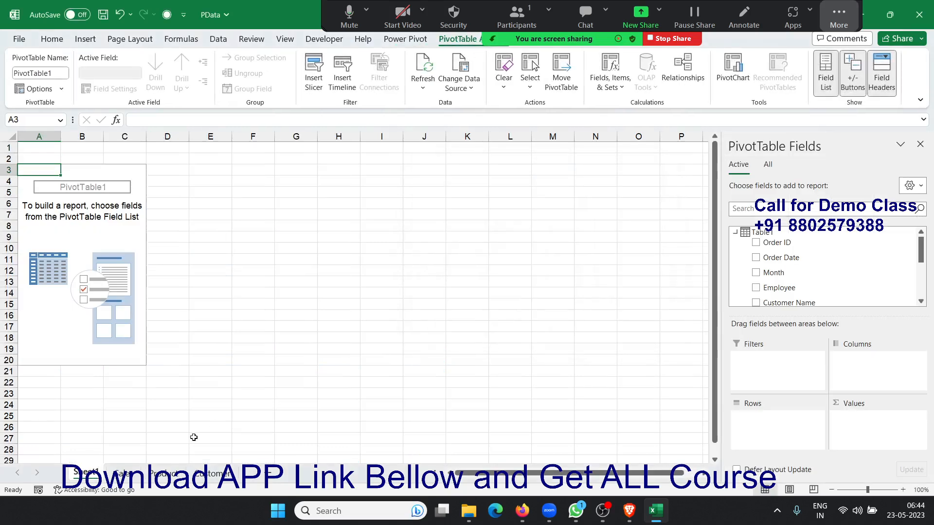
# Step: Create a PivotTable from the Product sheet's table (Table2) on a new worksheet, adding the data to the Data Model
pyautogui.click(175, 471)
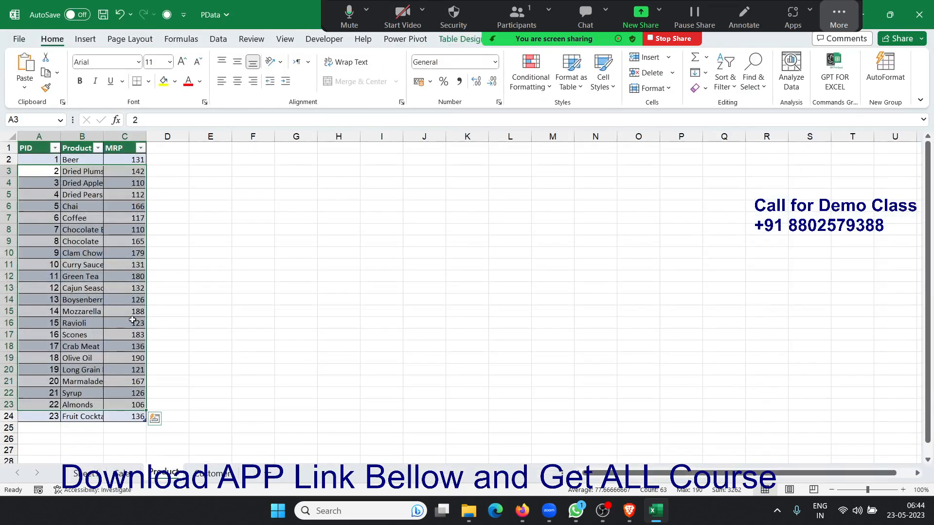
pyautogui.click(82, 218)
pyautogui.moveTo(36, 147); pyautogui.dragTo(140, 415)
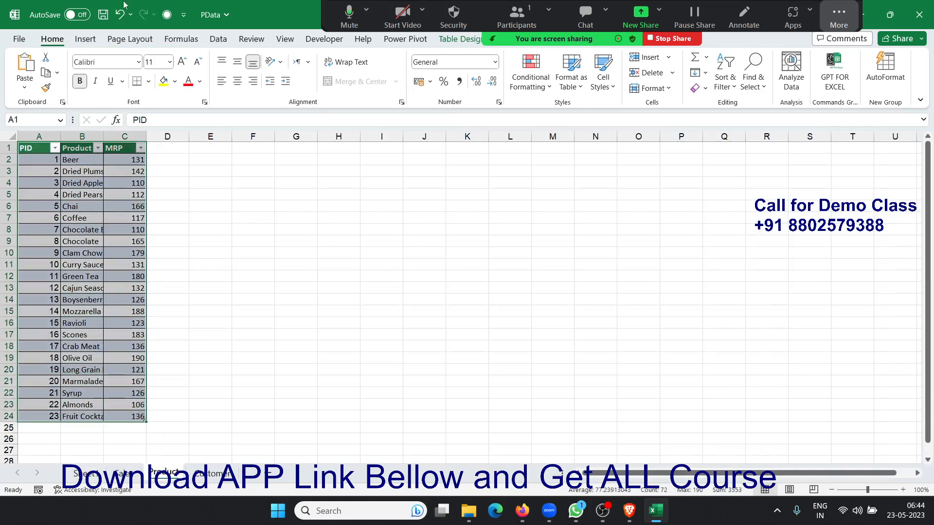
pyautogui.click(90, 40)
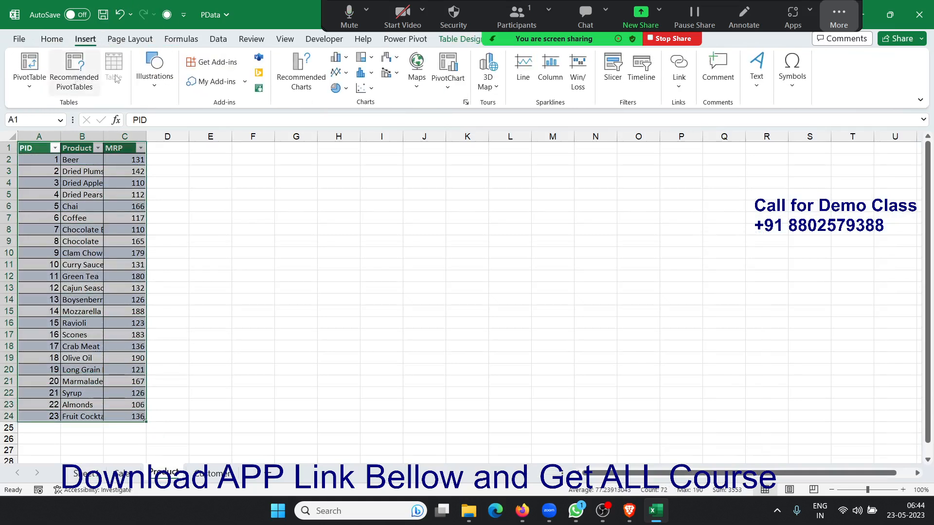
pyautogui.click(42, 69)
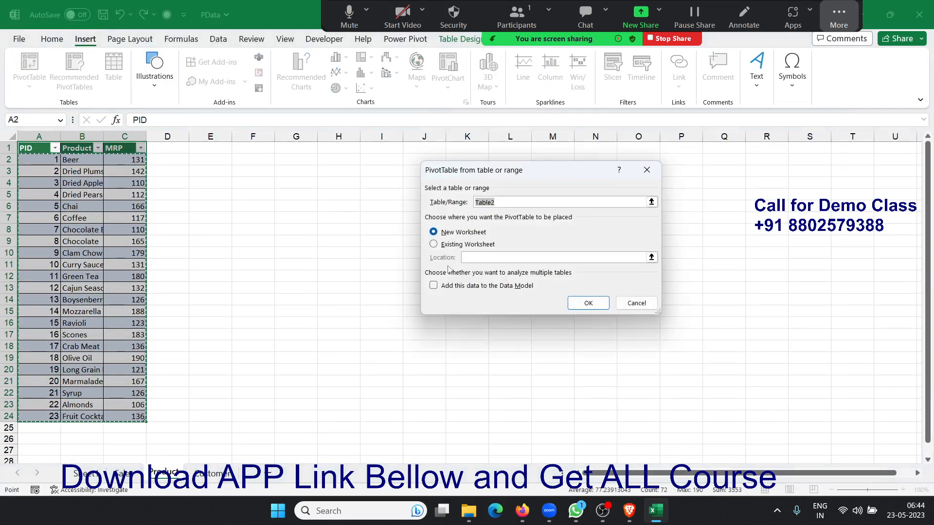
pyautogui.click(449, 289)
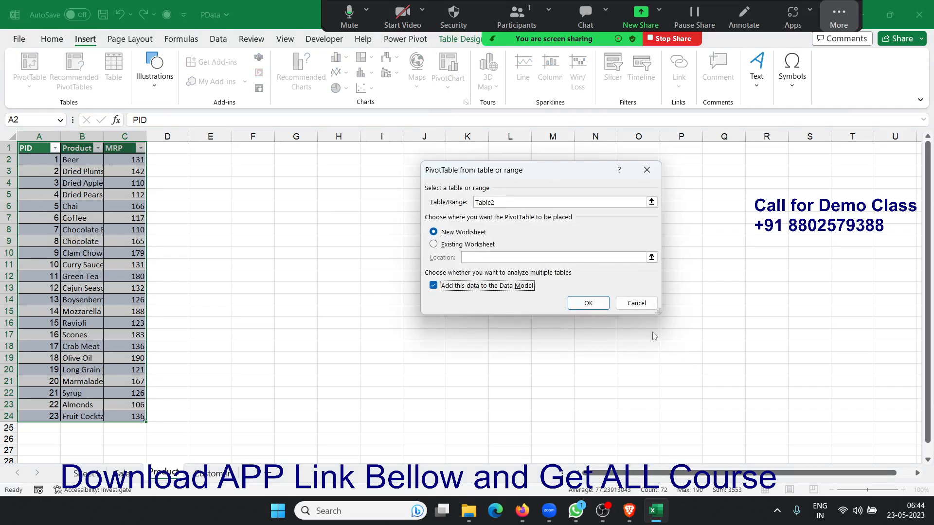
pyautogui.click(590, 304)
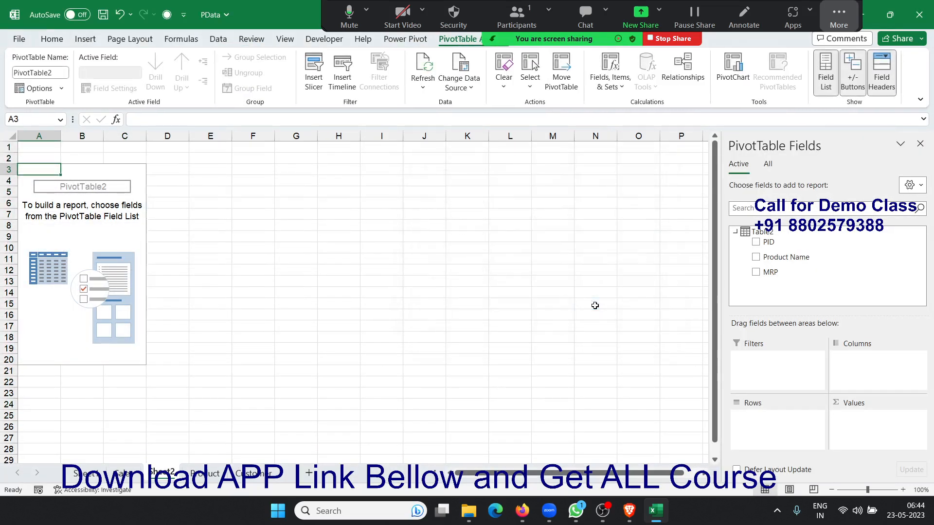
# Step: Review the two new pivot sheets against the Sales and Product sheets, ending inside the empty pivot on Sheet1
pyautogui.click(86, 473)
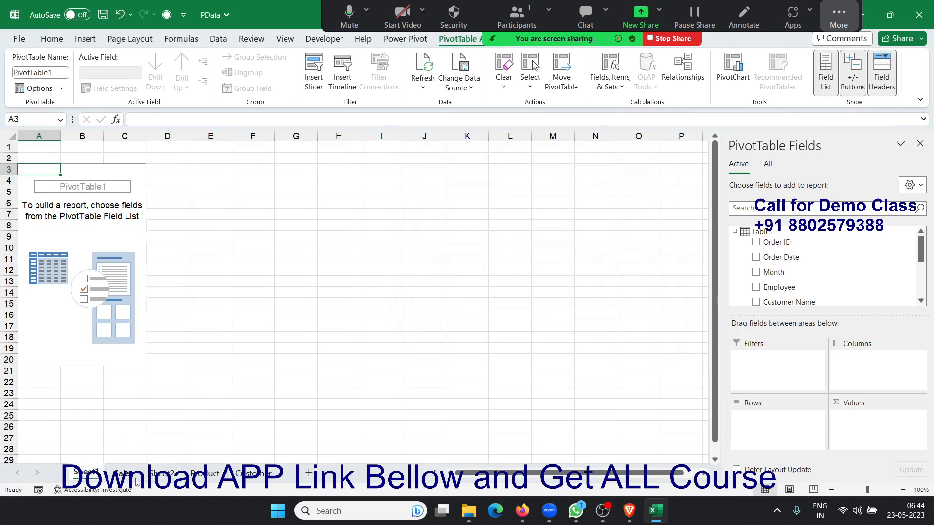
pyautogui.click(162, 475)
pyautogui.click(93, 475)
pyautogui.click(122, 474)
pyautogui.click(198, 478)
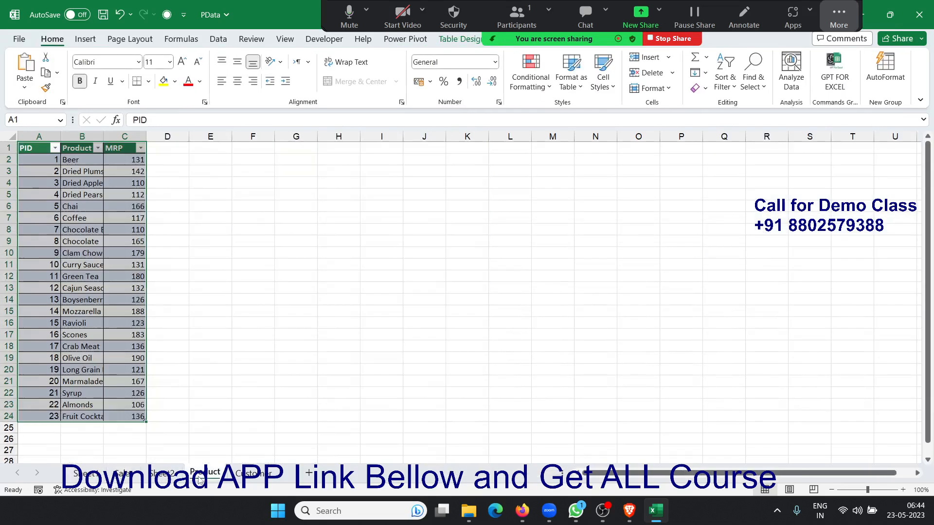
pyautogui.click(91, 476)
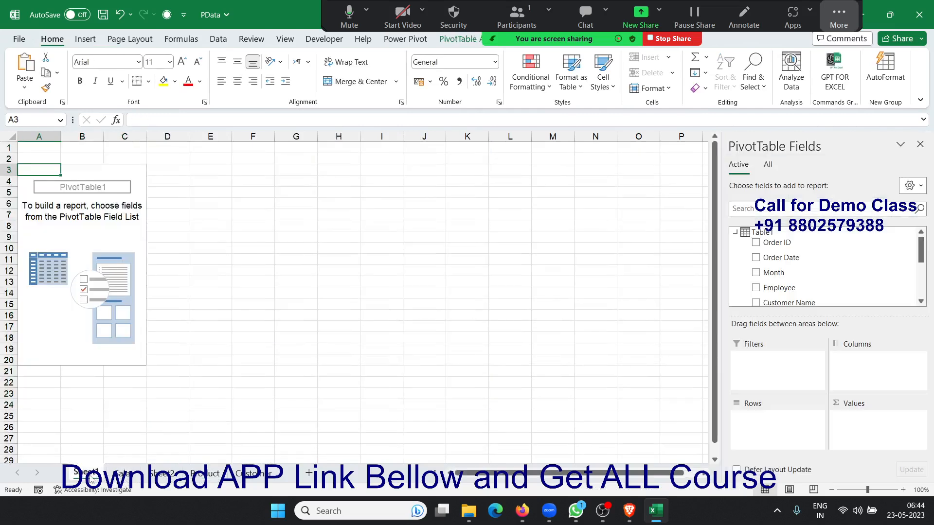
pyautogui.click(121, 283)
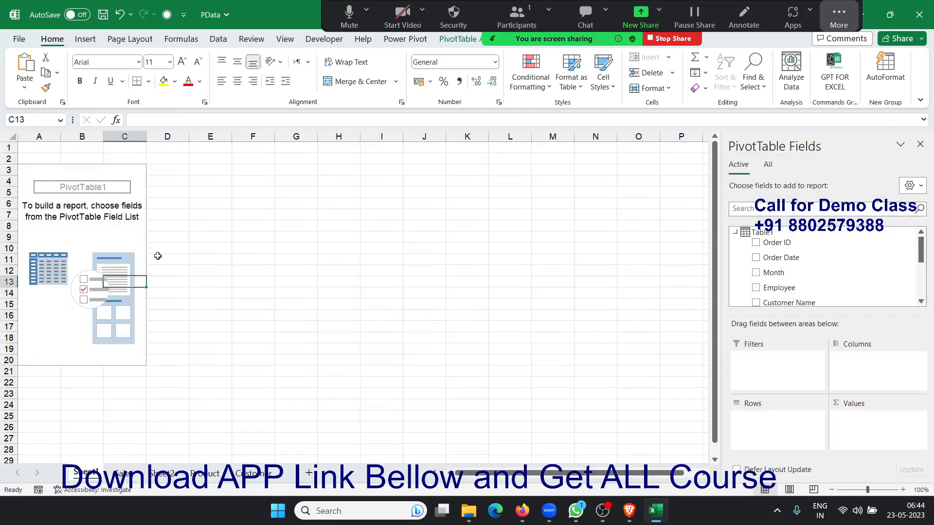
# Step: Hide the floating meeting controls covering the top of the workbook window
pyautogui.click(838, 17)
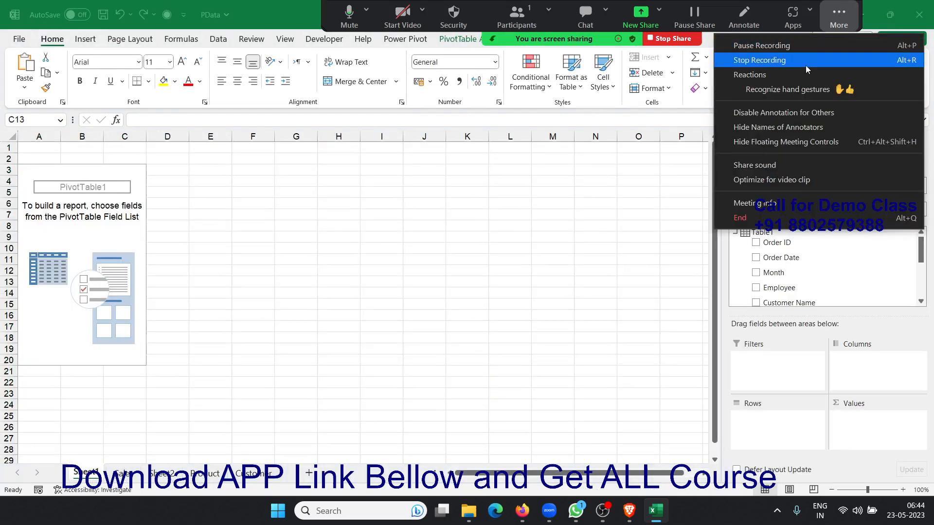
pyautogui.click(772, 142)
pyautogui.click(503, 43)
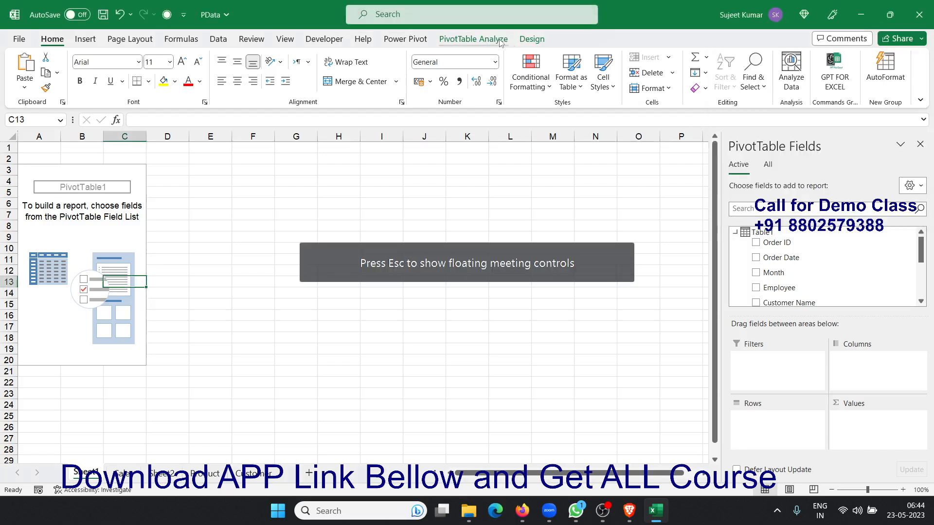
# Step: Start a new relationship for the Sheet1 pivot with Data Model Table1 as the table and PID as its foreign column
pyautogui.click(503, 43)
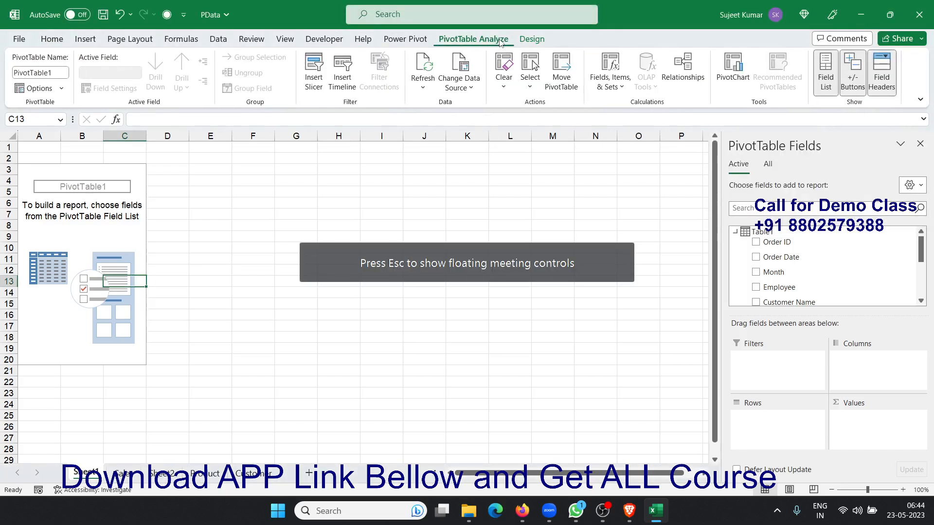
pyautogui.click(688, 82)
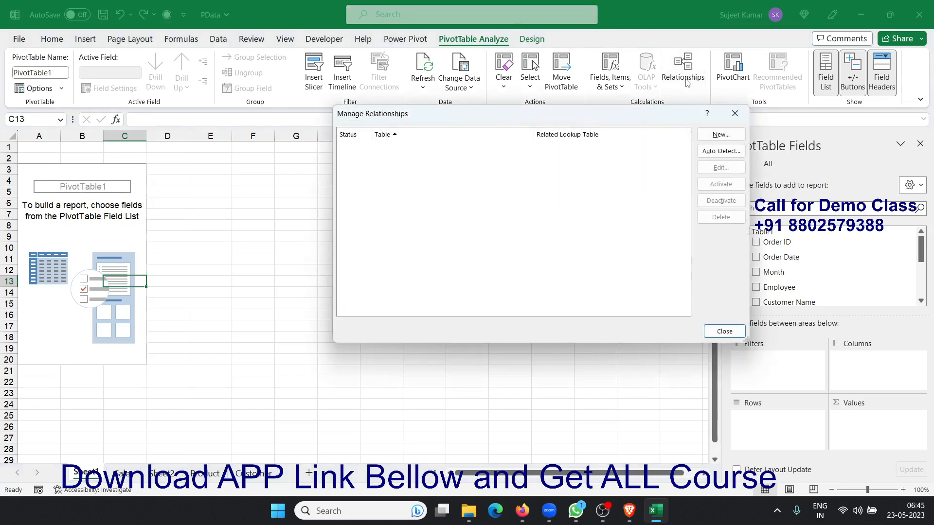
pyautogui.click(719, 135)
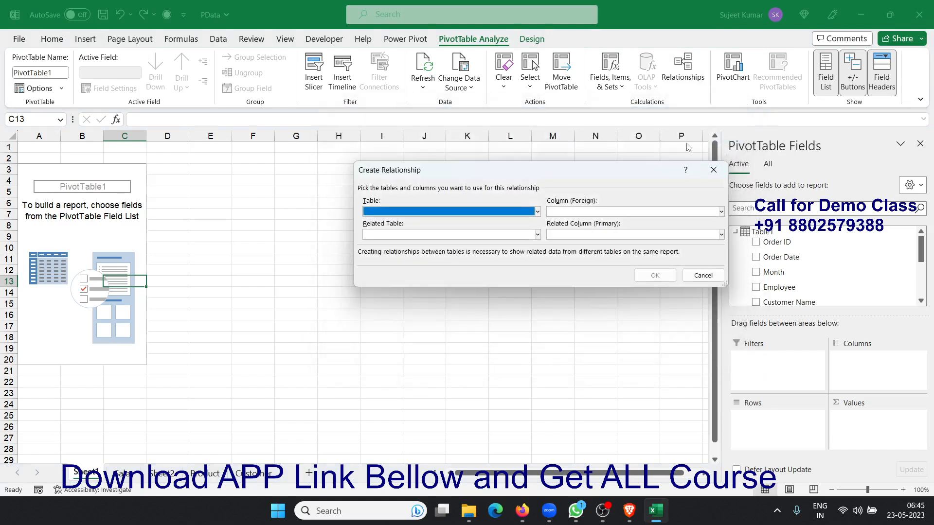
pyautogui.click(494, 212)
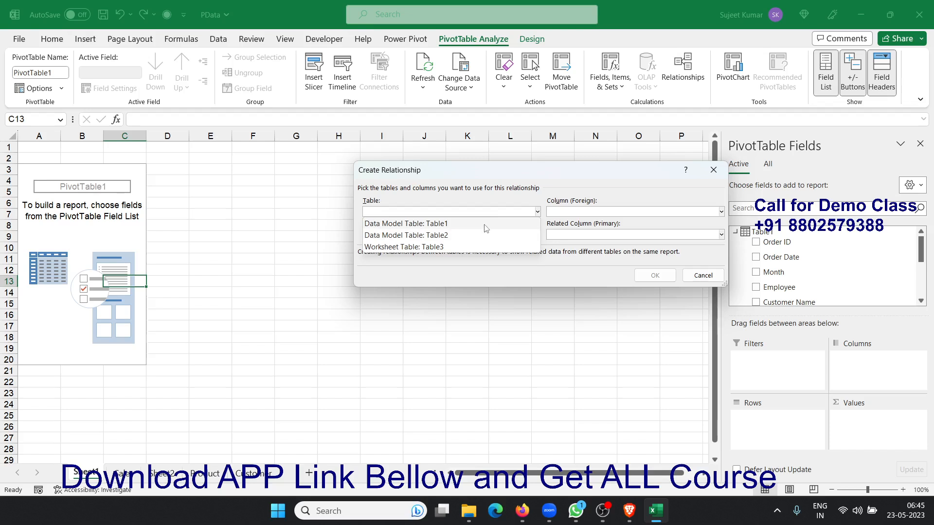
pyautogui.click(485, 225)
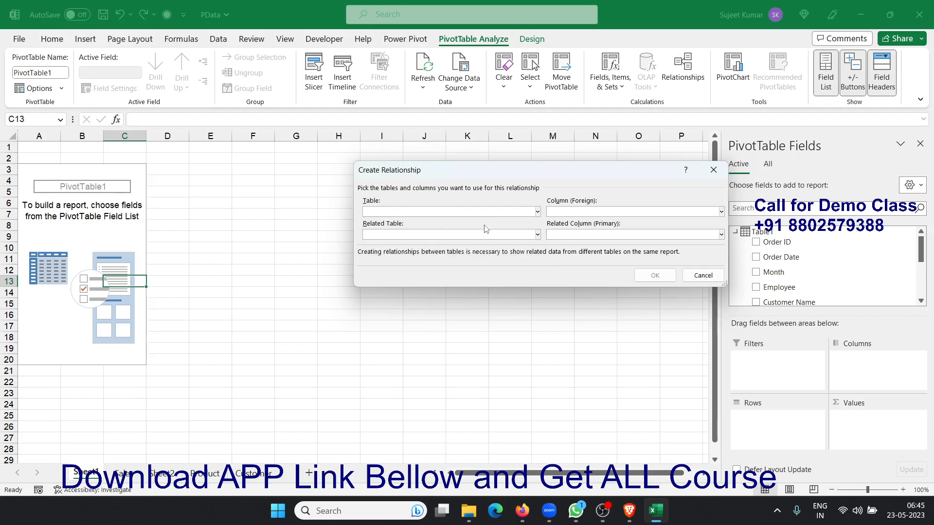
pyautogui.click(557, 213)
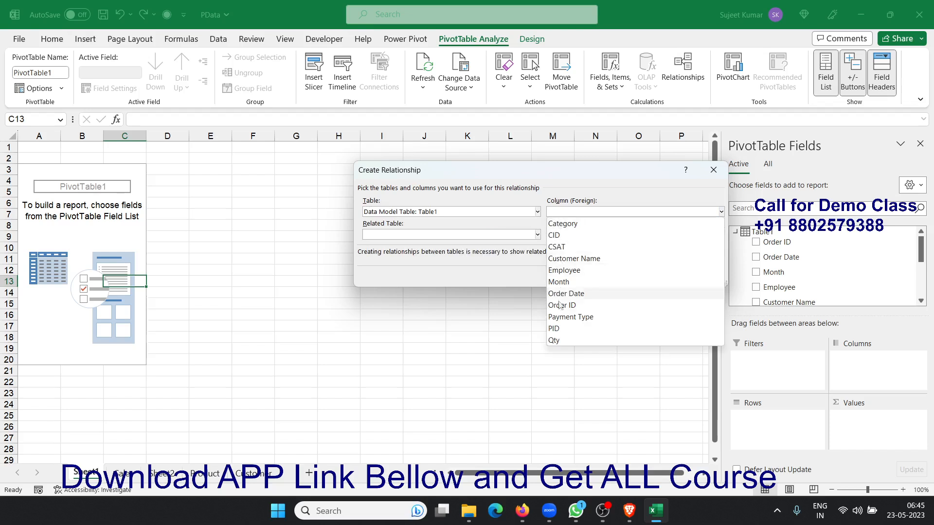
pyautogui.click(560, 327)
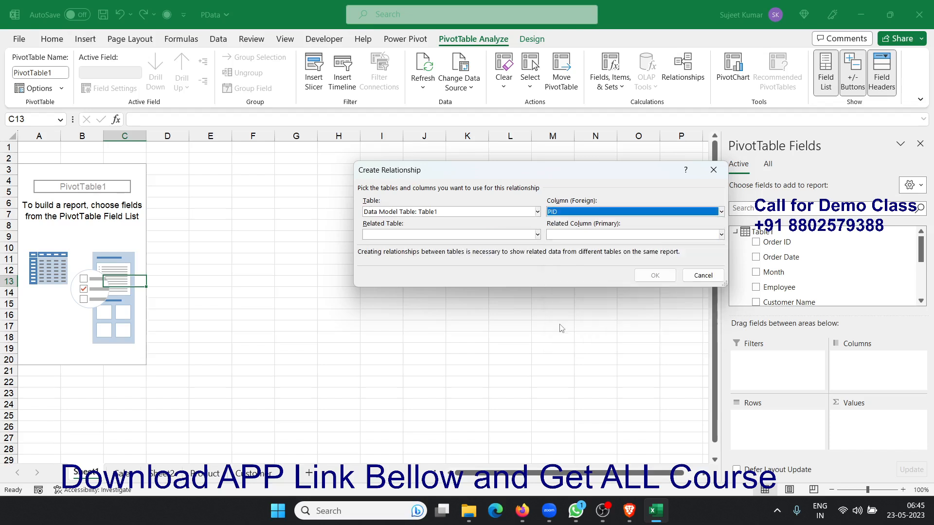
# Step: Set Data Model Table2 as the related table with PID as its primary column, create the relationship and close the relationship manager
pyautogui.click(447, 236)
pyautogui.click(438, 258)
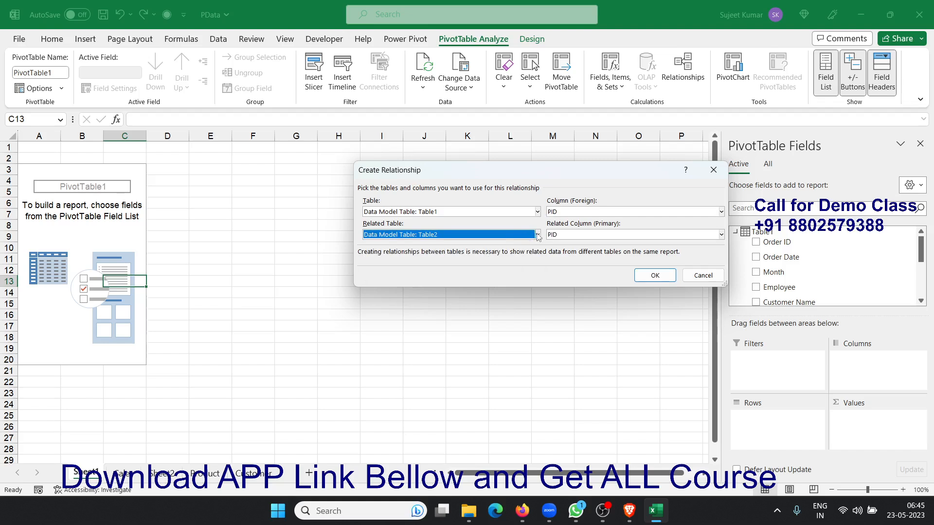
pyautogui.click(553, 236)
pyautogui.click(554, 244)
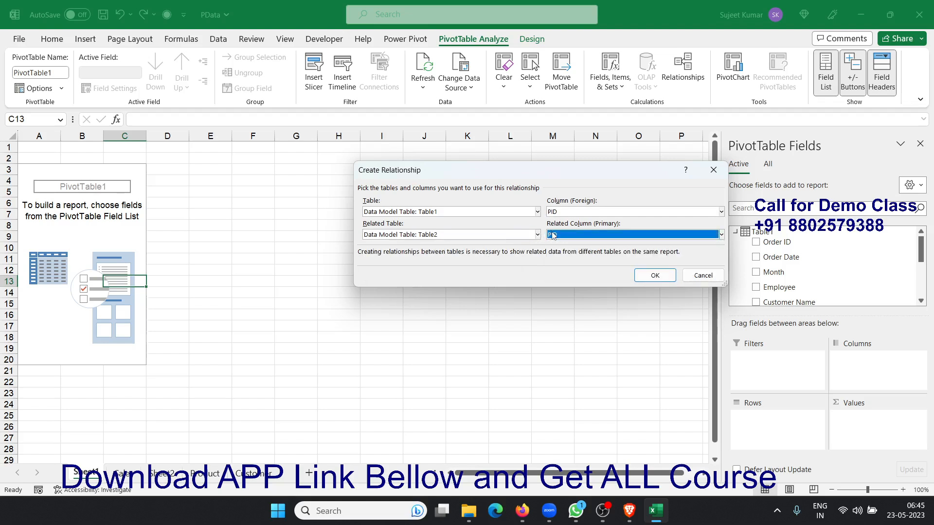
pyautogui.click(655, 276)
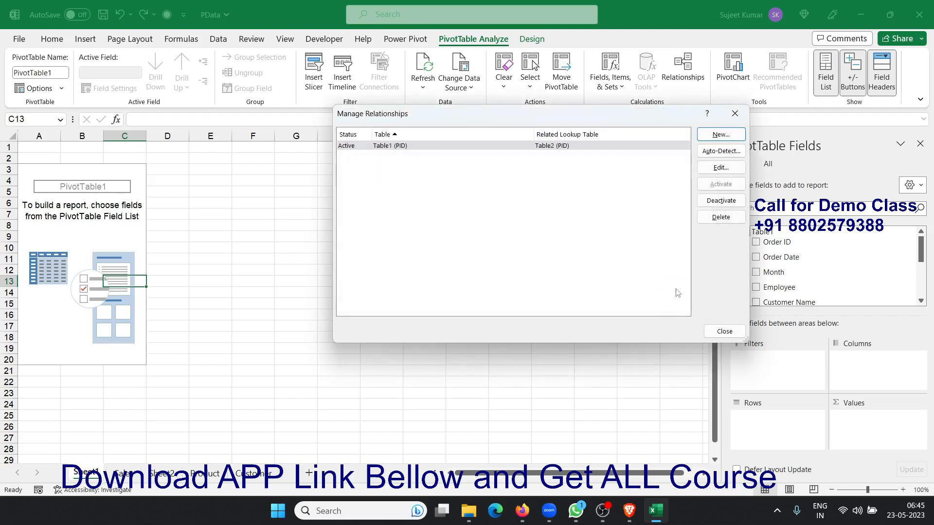
pyautogui.click(714, 332)
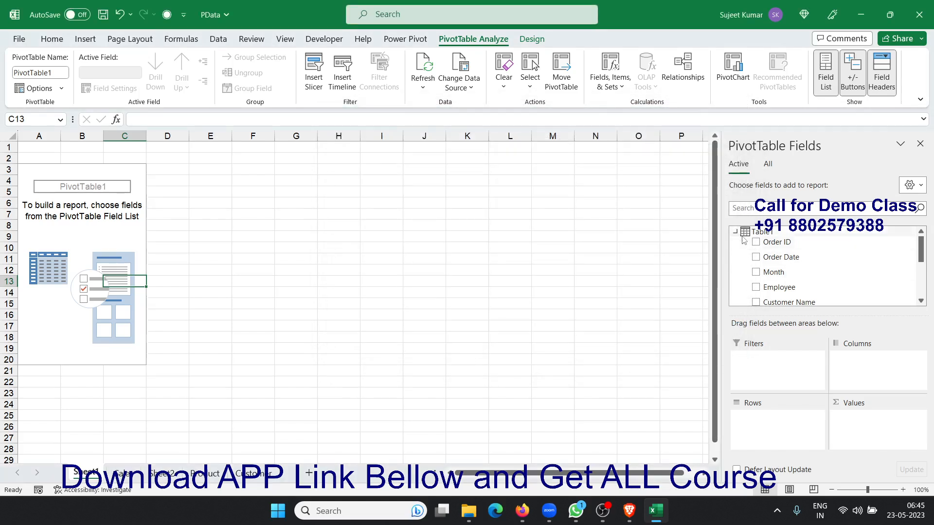
# Step: List all workbook tables in the pivot's field list and expand Table1 to show its fields
pyautogui.click(734, 233)
pyautogui.click(768, 164)
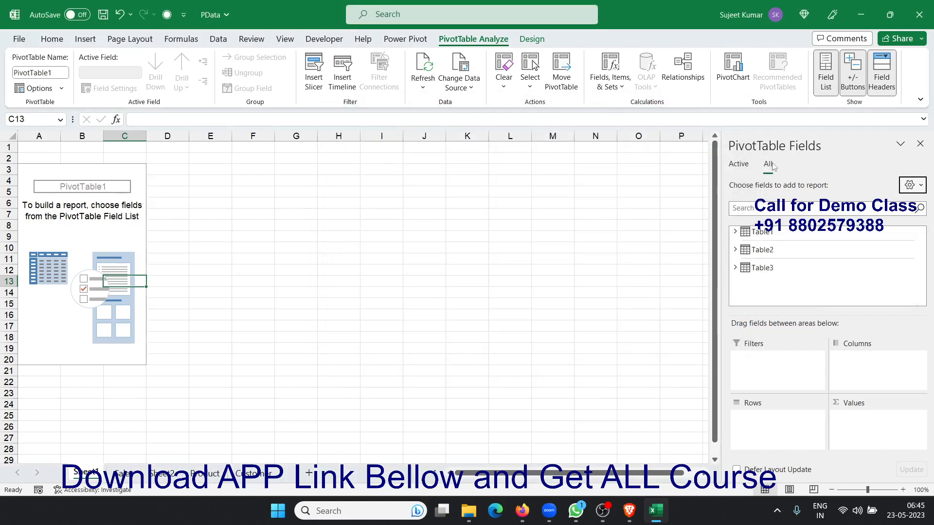
pyautogui.click(736, 231)
pyautogui.click(735, 232)
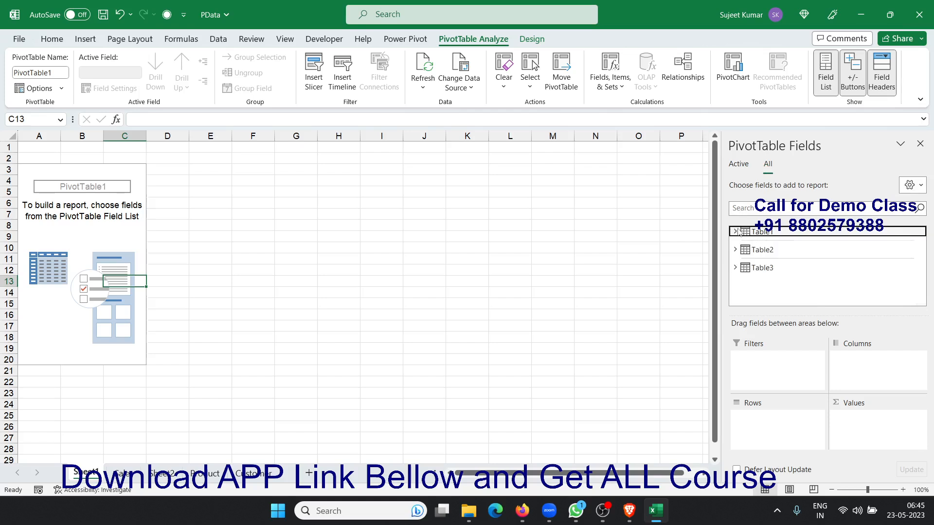
pyautogui.click(735, 249)
pyautogui.click(735, 249)
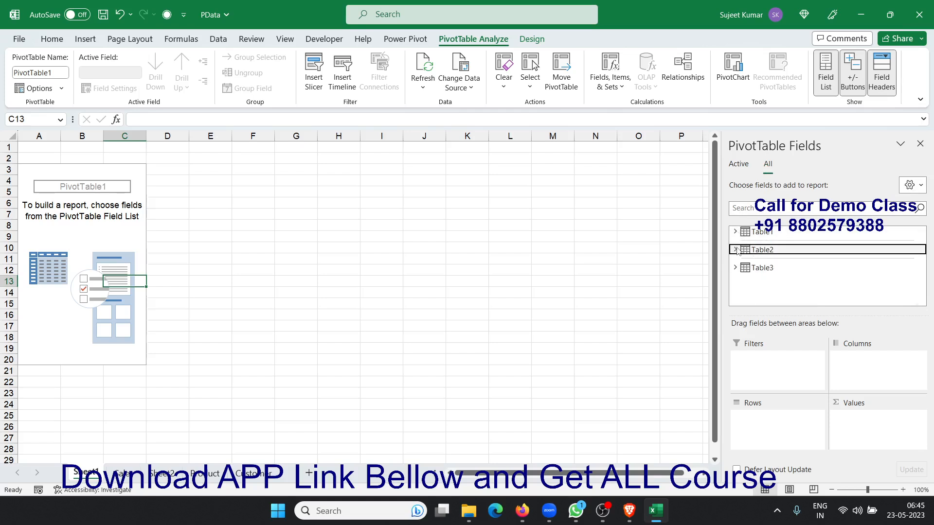
pyautogui.click(736, 232)
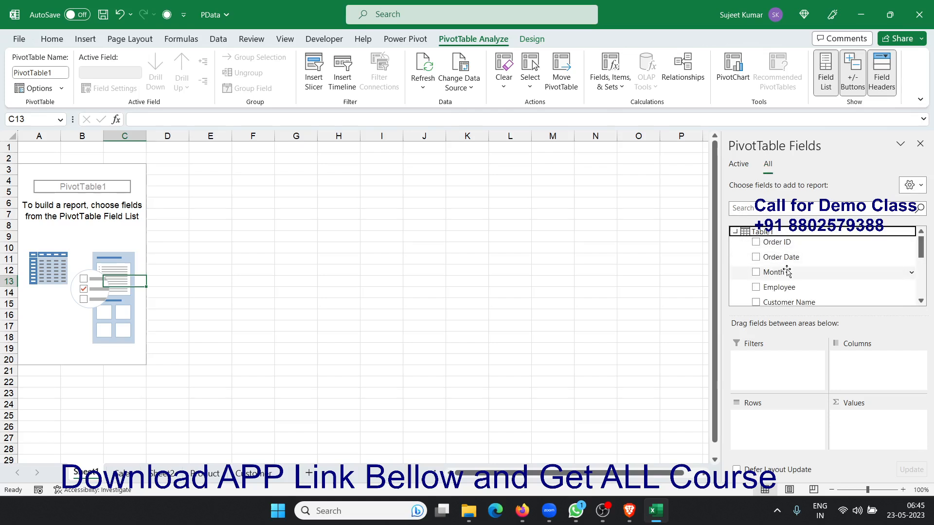
# Step: Add the Qty field from Table1 to the pivot's values
pyautogui.scroll(-1, 778, 260)
pyautogui.scroll(-2, 786, 301)
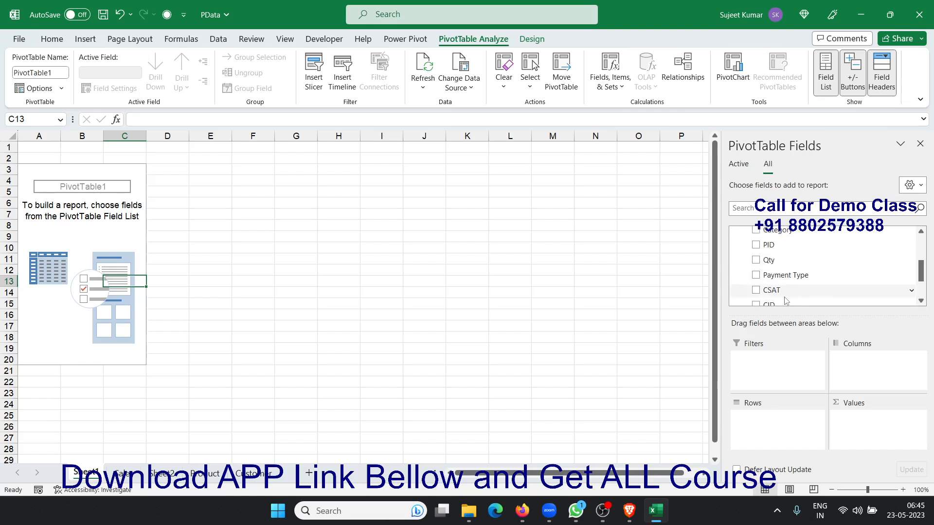
pyautogui.scroll(-2, 787, 301)
pyautogui.scroll(2, 786, 301)
pyautogui.moveTo(778, 260); pyautogui.dragTo(883, 423)
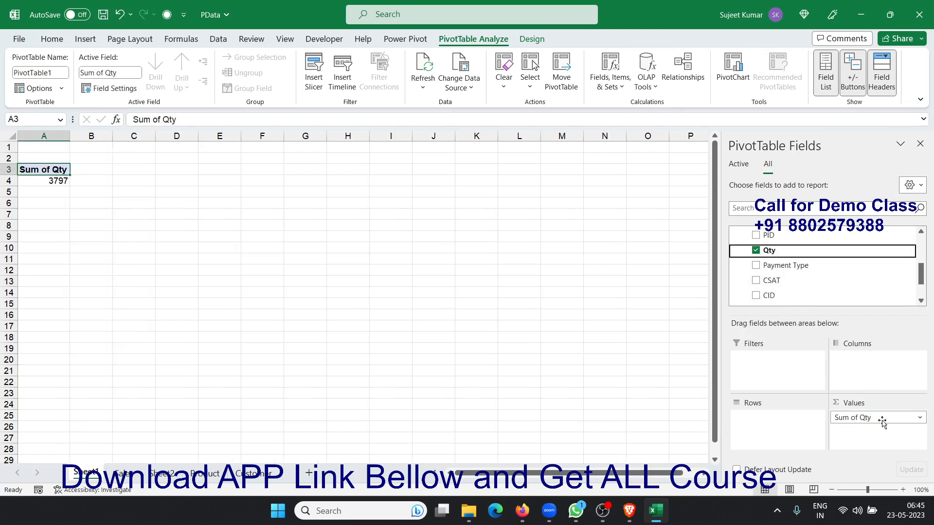
# Step: Collapse Table1, expand Table2 and add its Product Name field to the pivot's rows
pyautogui.scroll(5, 781, 277)
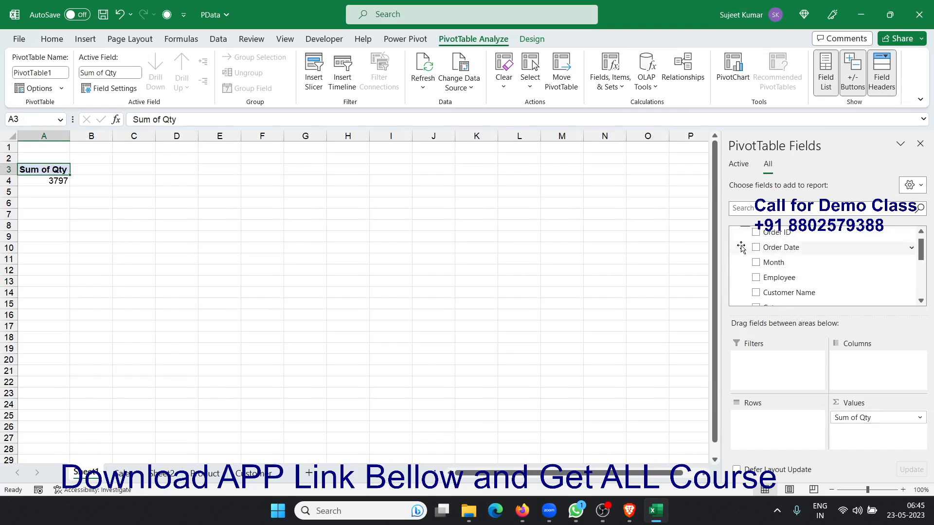
pyautogui.click(736, 233)
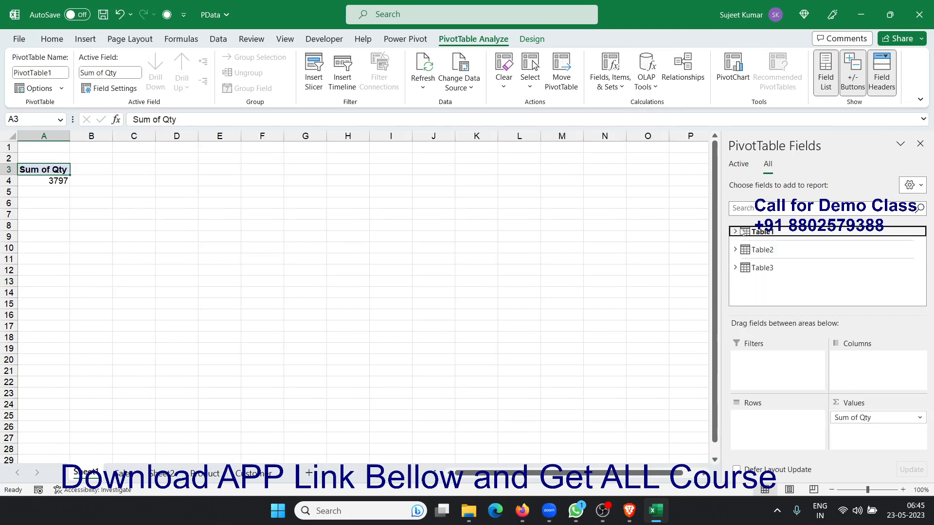
pyautogui.click(737, 250)
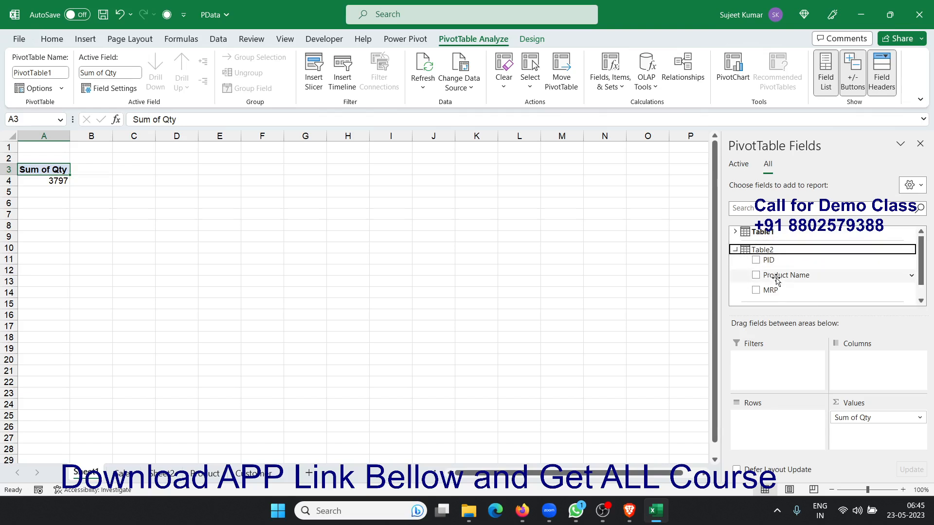
pyautogui.moveTo(774, 279); pyautogui.dragTo(791, 438)
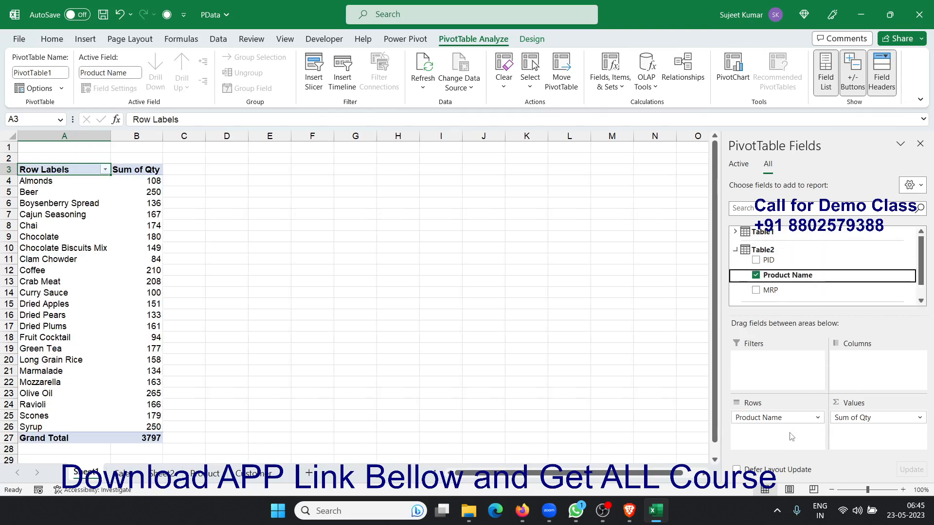
# Step: Examine the summed quantity per product name in the pivot, and look at the source data on the Sales sheet
pyautogui.moveTo(146, 438); pyautogui.dragTo(146, 405)
pyautogui.moveTo(167, 365); pyautogui.dragTo(32, 173)
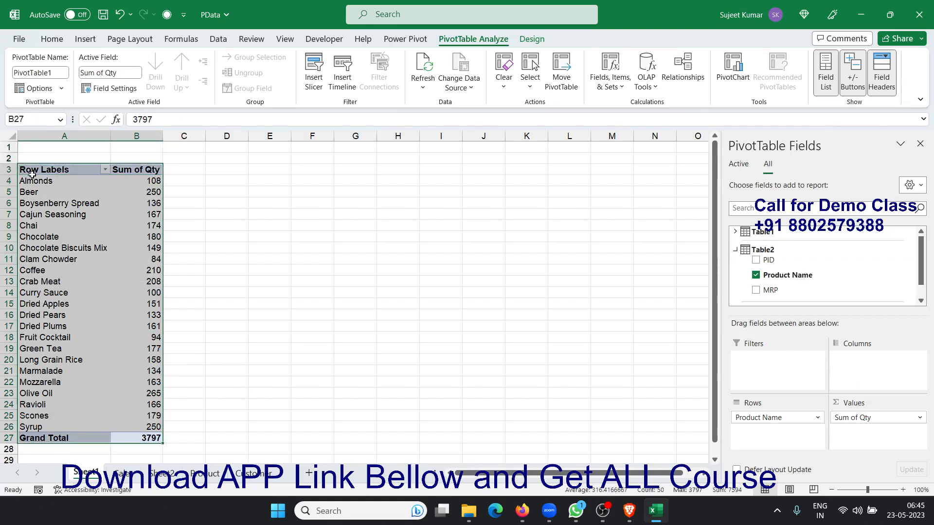
pyautogui.click(50, 197)
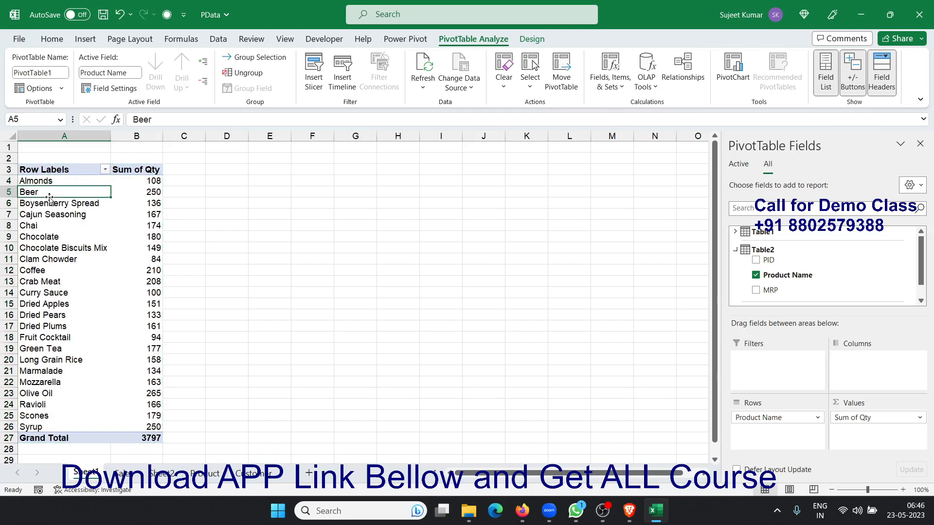
pyautogui.click(55, 188)
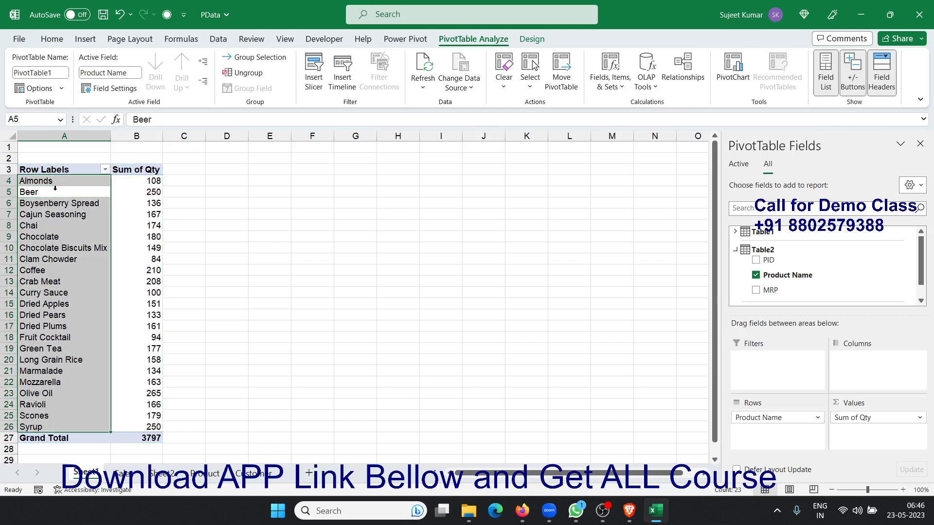
pyautogui.click(146, 182)
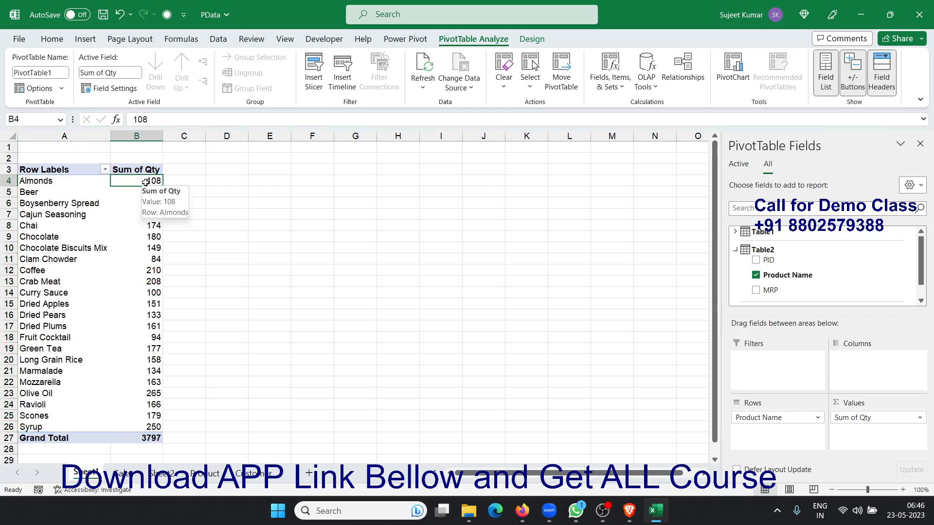
pyautogui.click(119, 473)
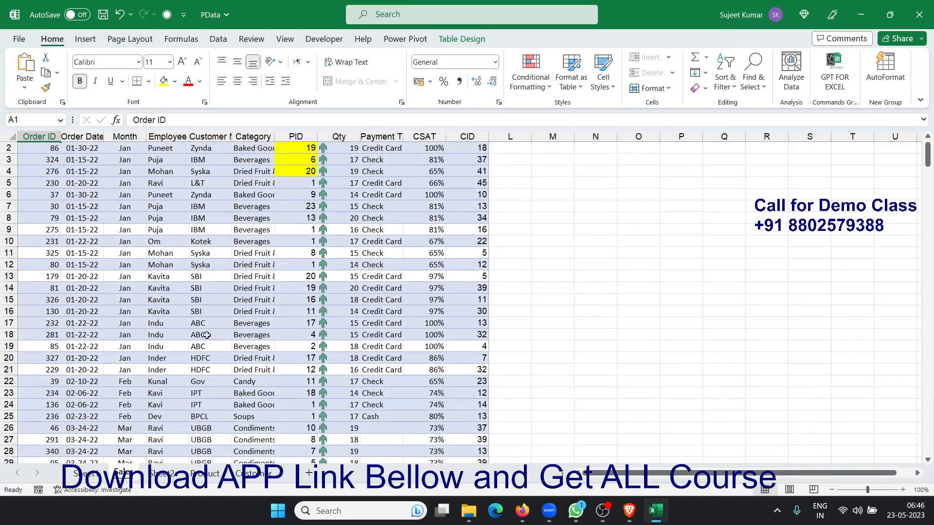
# Step: Permanently delete the two pivot sheets, Sheet1 and Sheet2
pyautogui.click(100, 472)
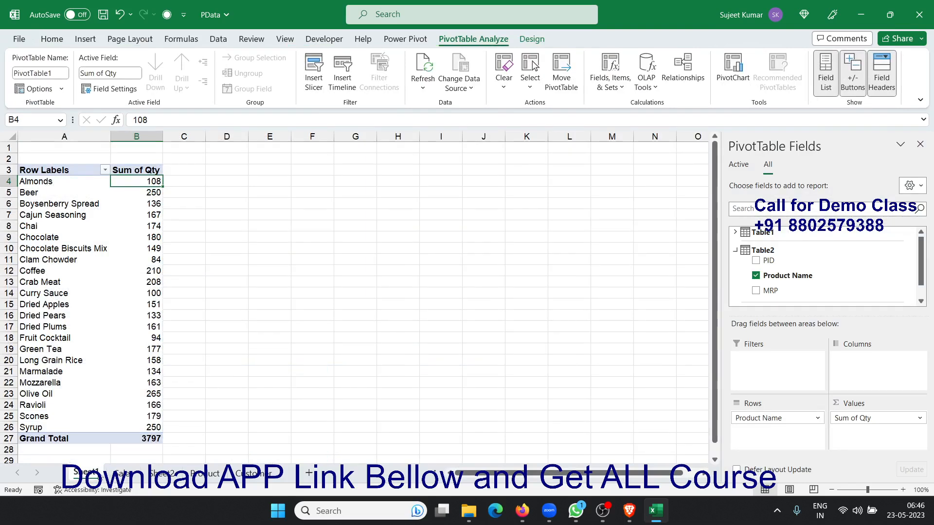
pyautogui.rightClick(99, 472)
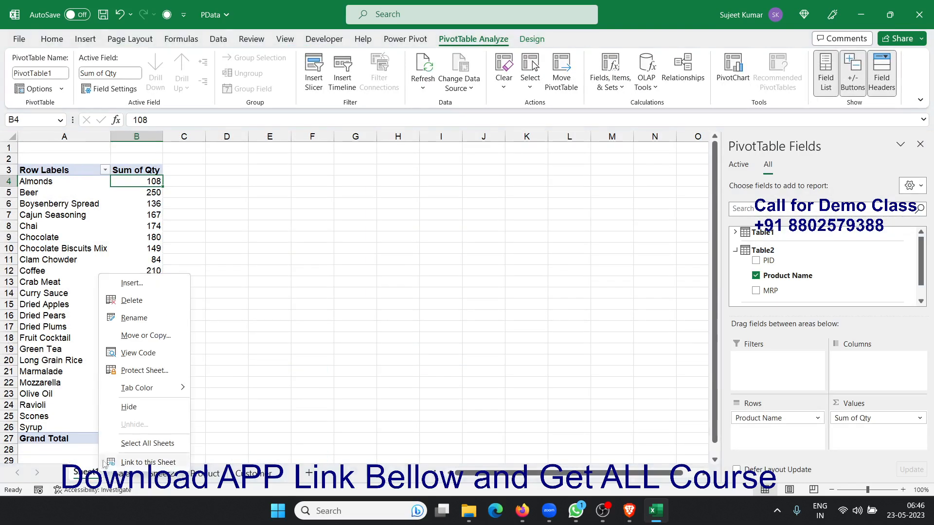
pyautogui.click(132, 300)
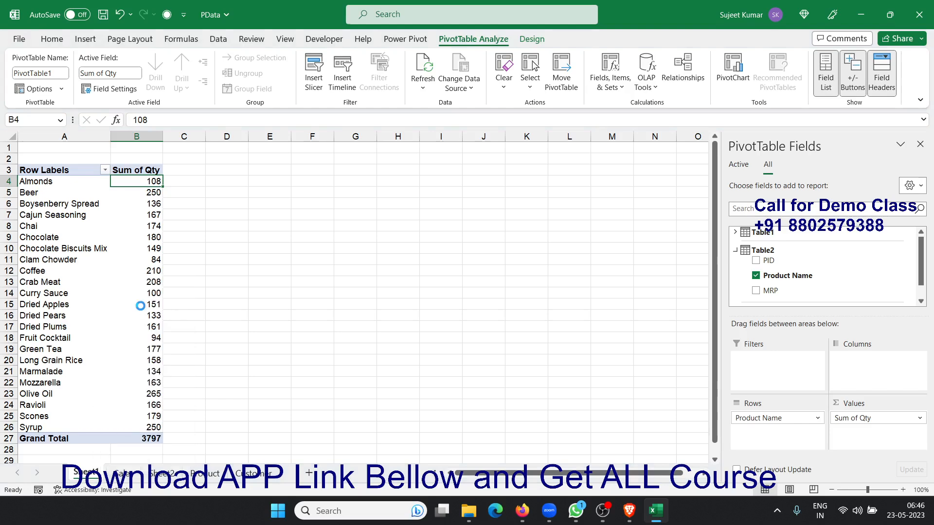
pyautogui.click(434, 289)
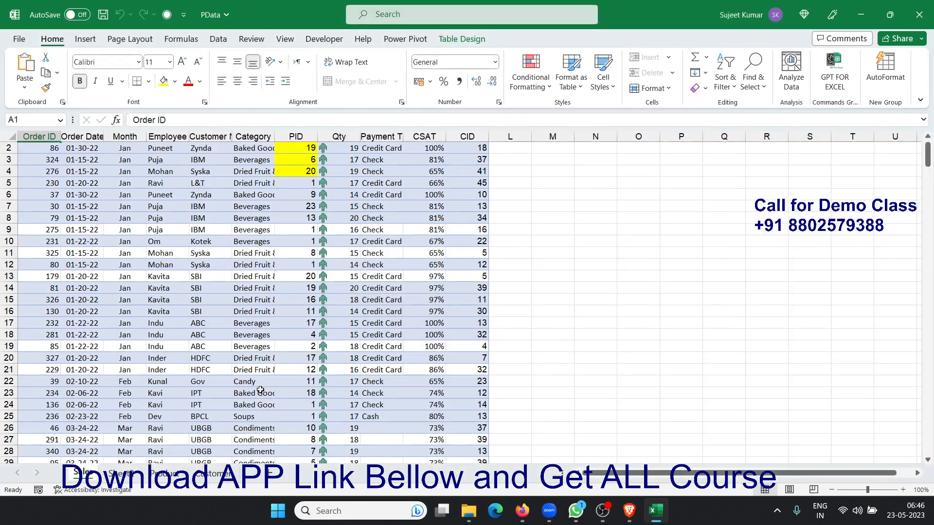
pyautogui.click(122, 472)
pyautogui.rightClick(127, 473)
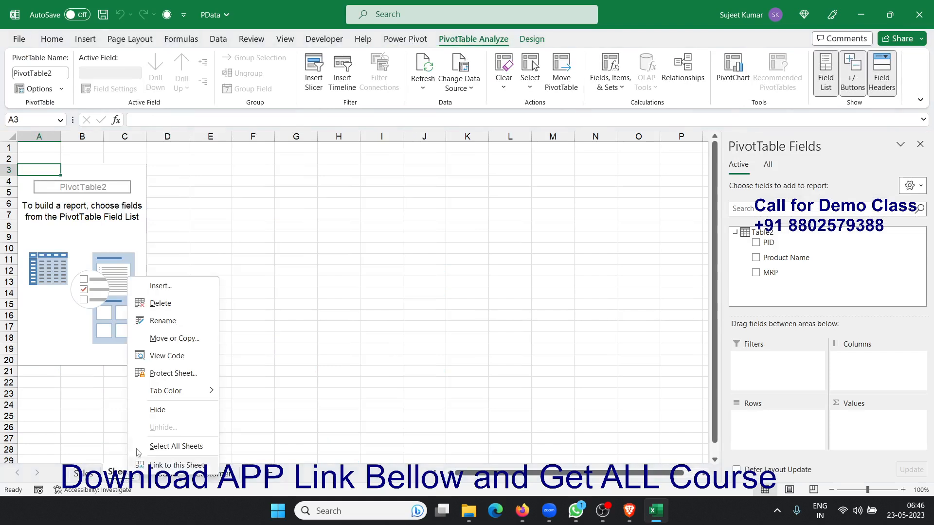
pyautogui.click(161, 304)
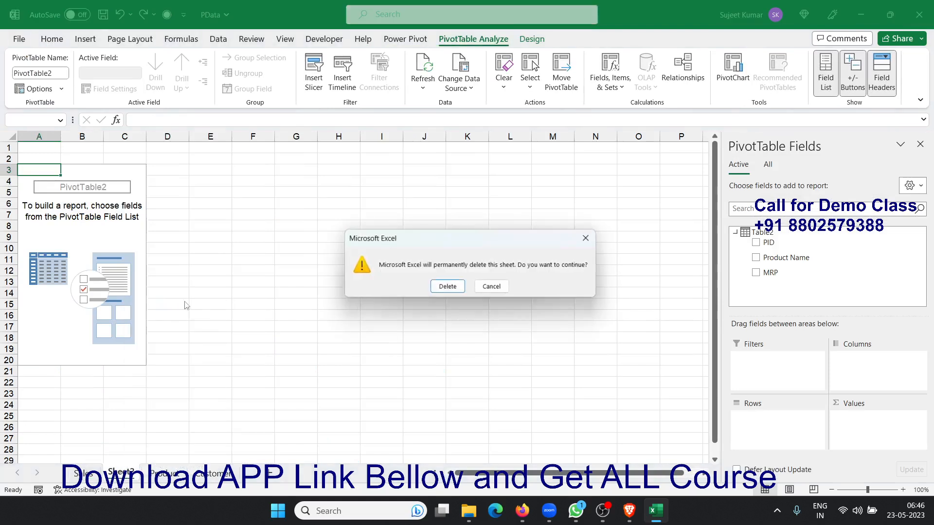
pyautogui.click(439, 289)
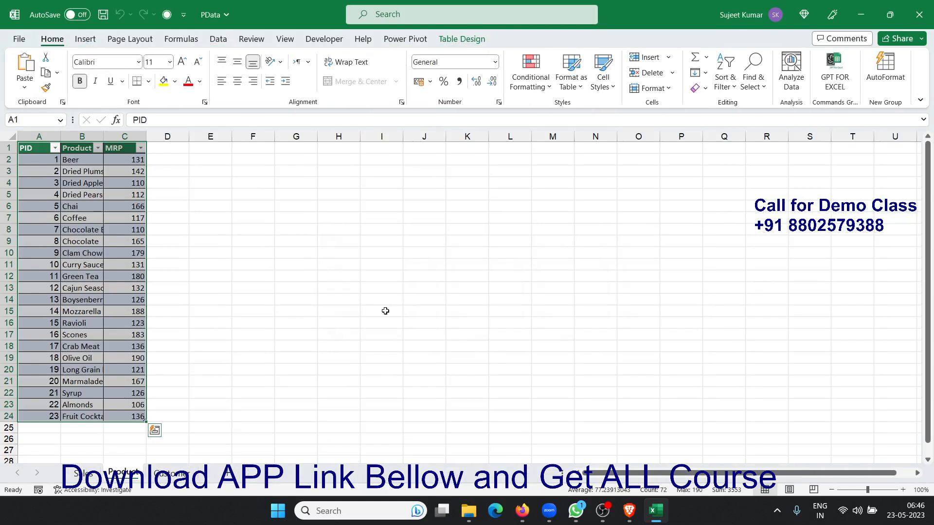
# Step: Check in the COM add-ins list whether Microsoft Power Pivot for Excel is enabled, and accept the list
pyautogui.click(396, 44)
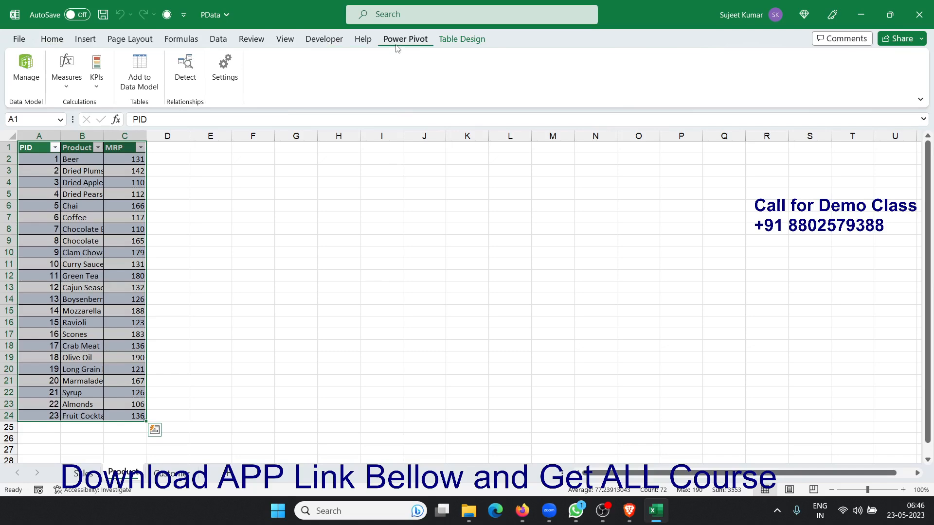
pyautogui.click(19, 40)
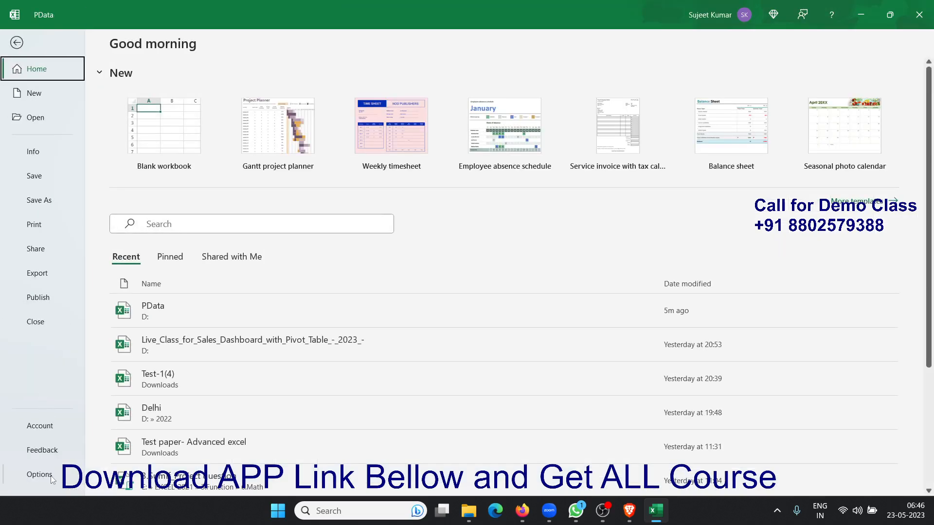
pyautogui.click(39, 474)
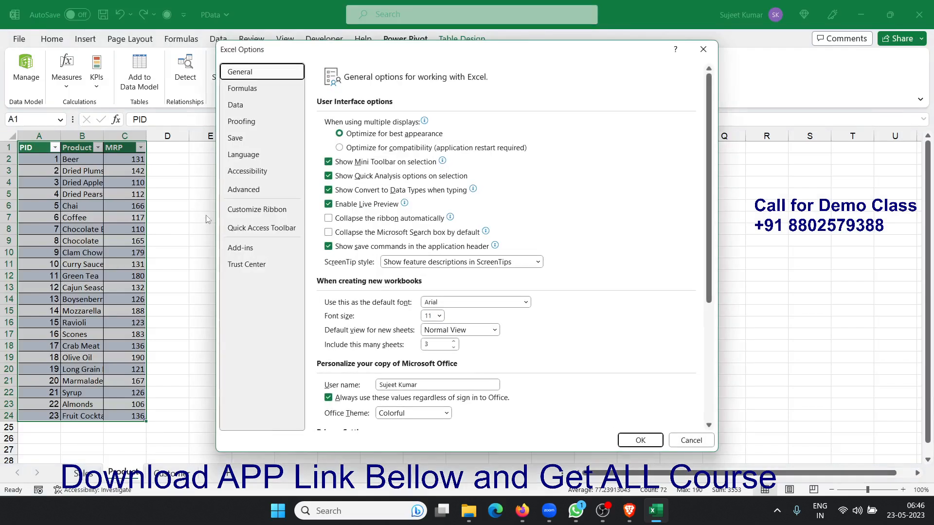
pyautogui.click(245, 250)
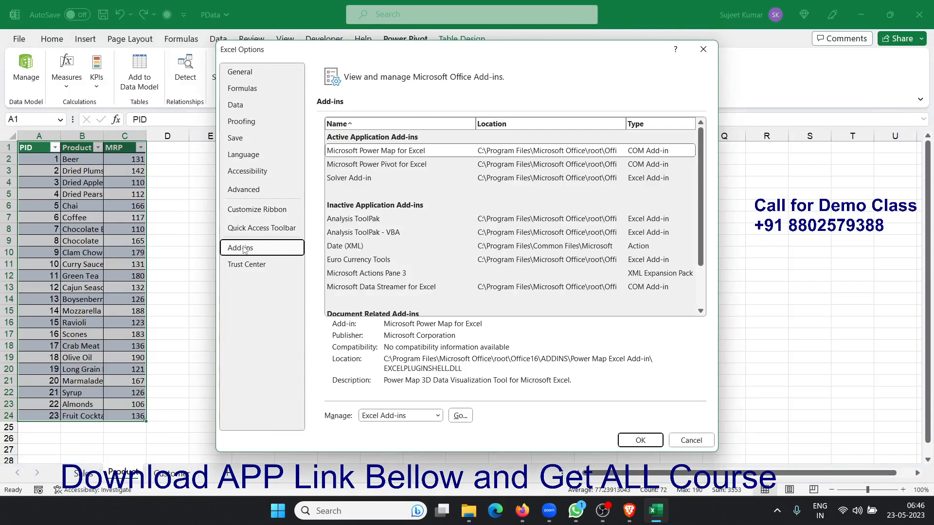
pyautogui.click(410, 414)
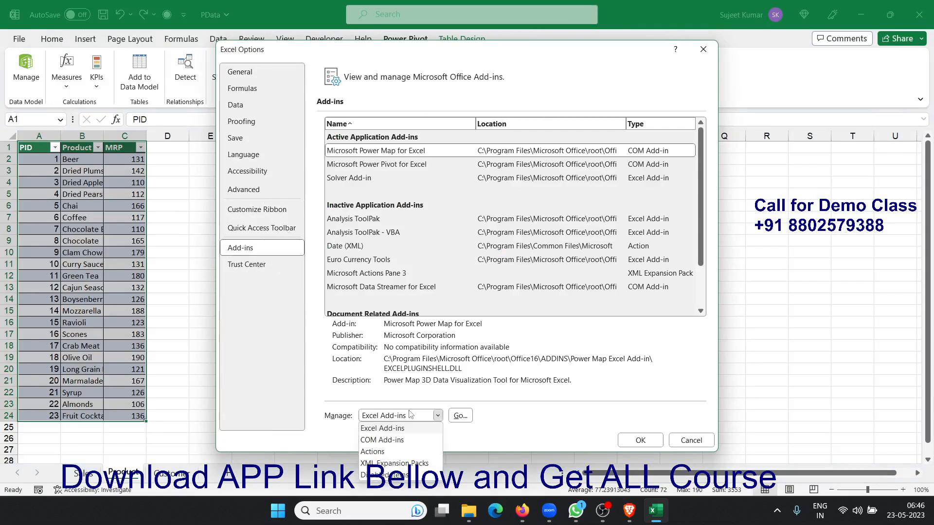
pyautogui.click(407, 440)
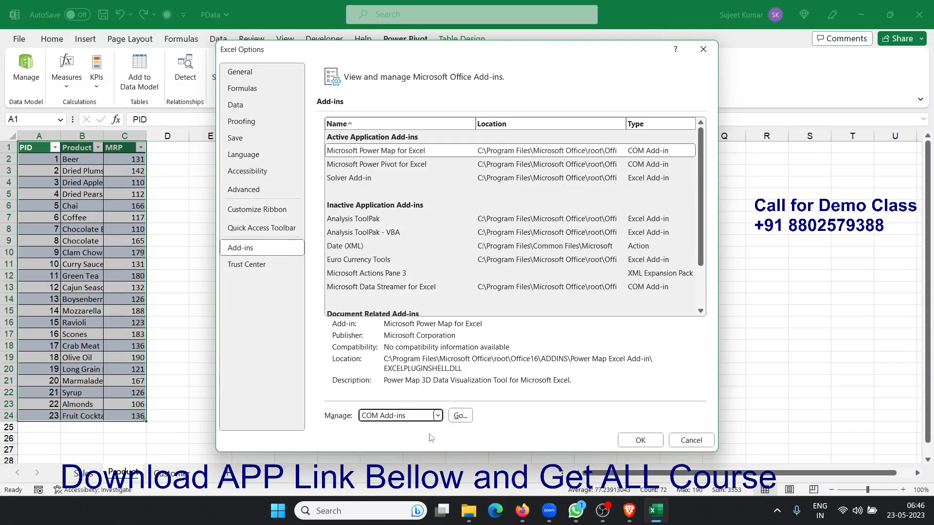
pyautogui.click(459, 416)
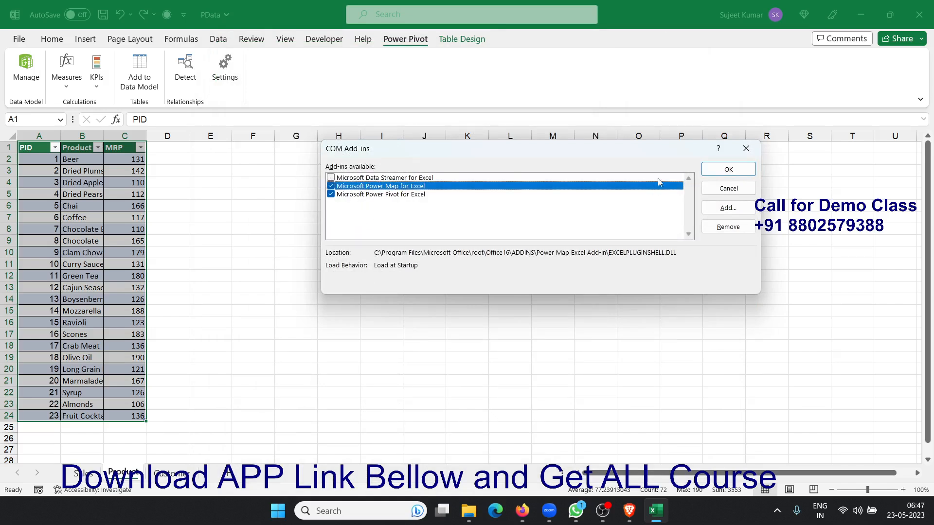
pyautogui.click(703, 170)
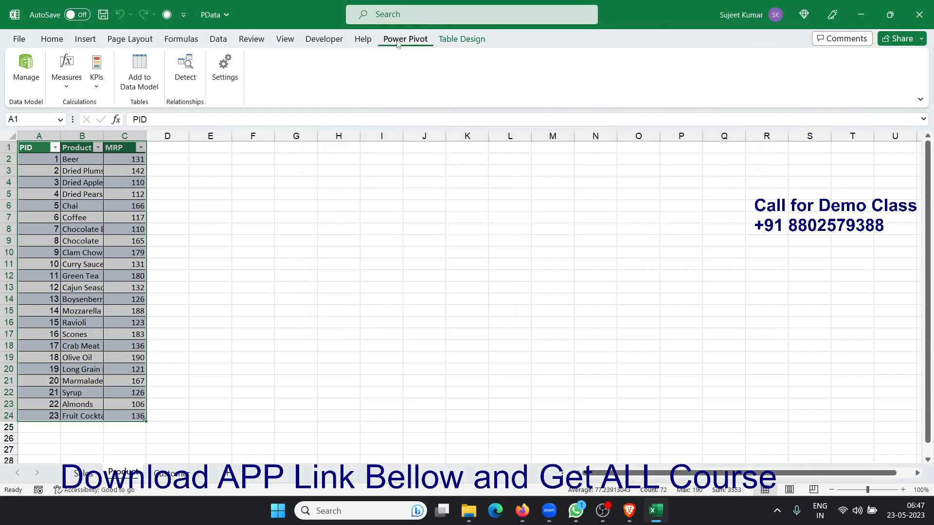
pyautogui.hotkey('ctrl', 'q')
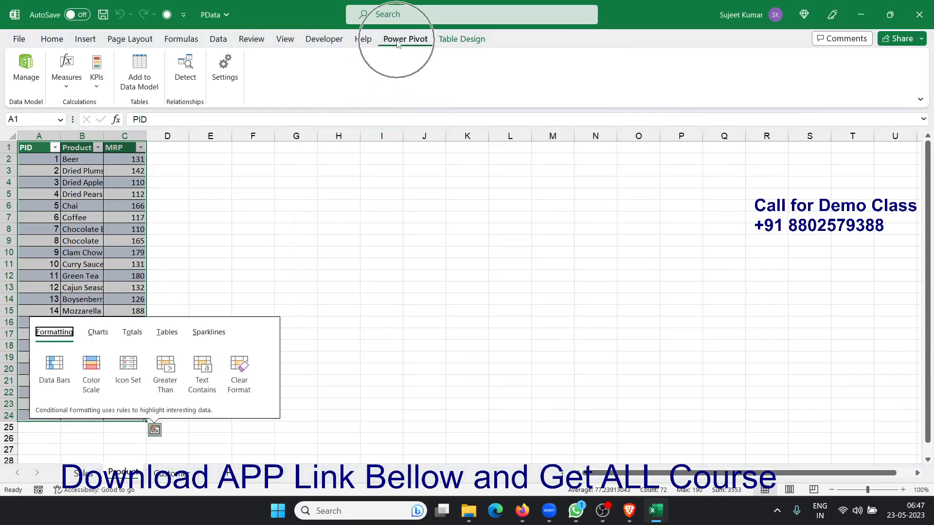
pyautogui.press('Escape')
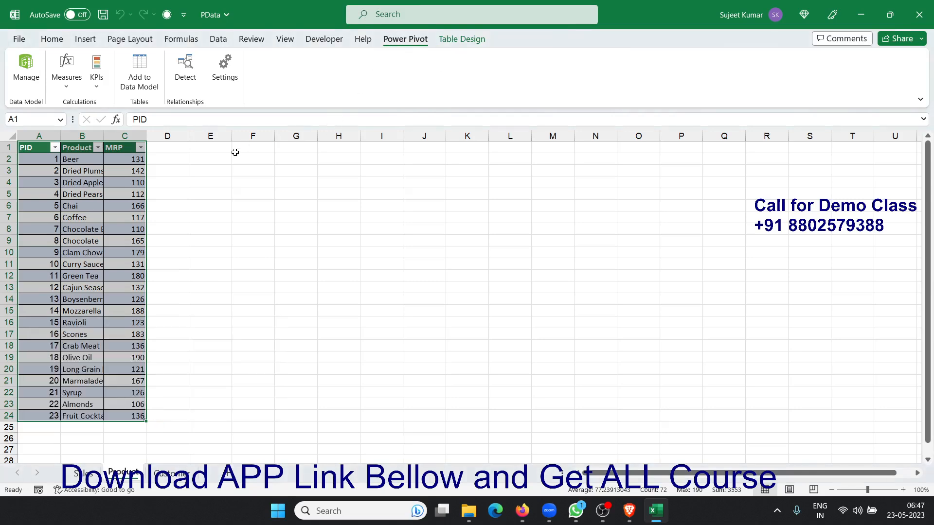
# Step: Open the Data Model in Power Pivot and permanently delete Table1 from it
pyautogui.click(129, 195)
pyautogui.click(33, 78)
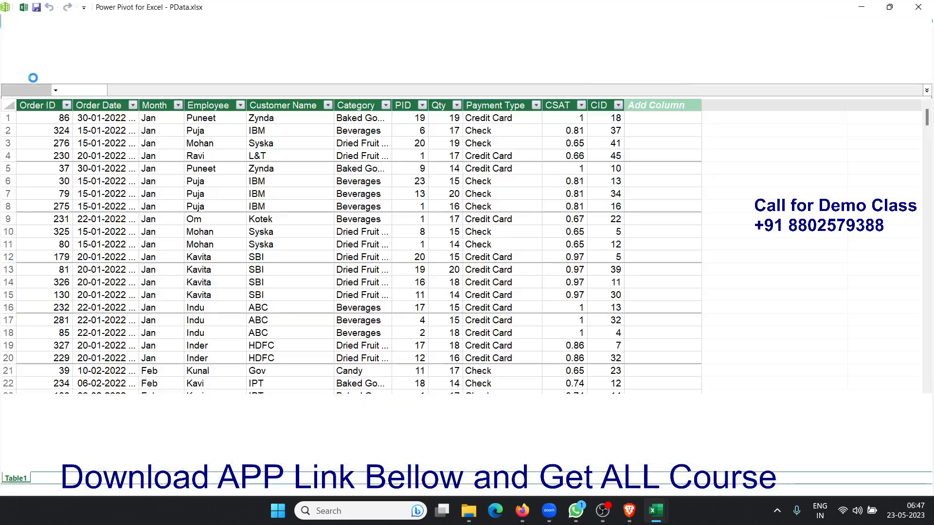
pyautogui.rightClick(21, 479)
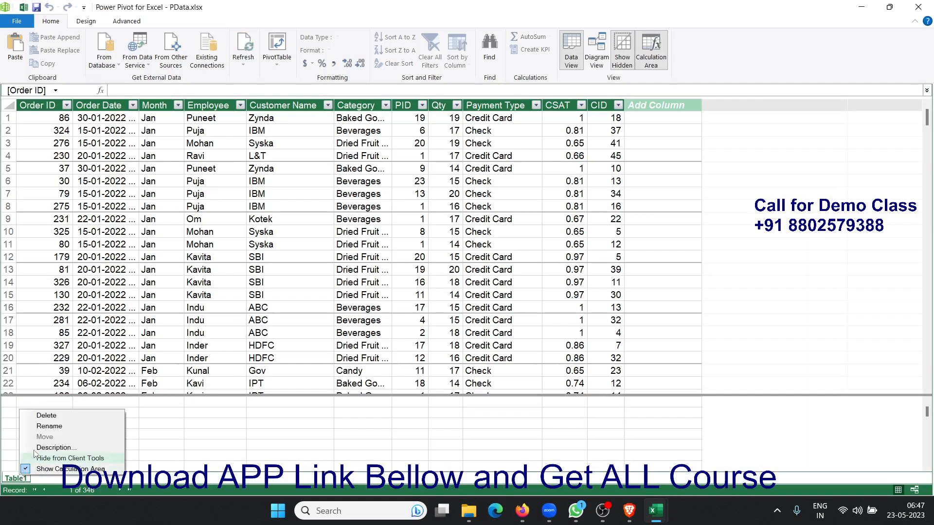
pyautogui.click(57, 417)
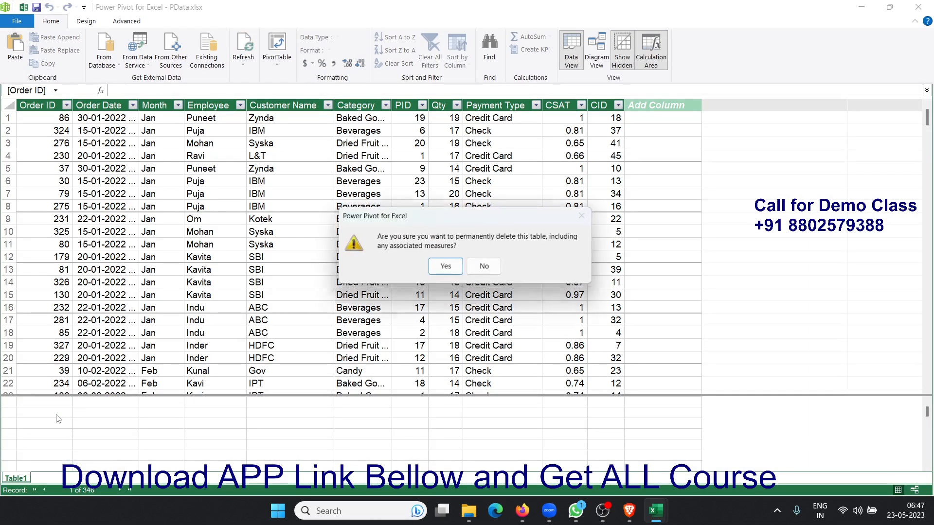
pyautogui.click(447, 268)
# Step: Switch to the PData workbook and add the entire Sales sheet table, with all its columns and rows, to the Data Model
pyautogui.moveTo(661, 519)
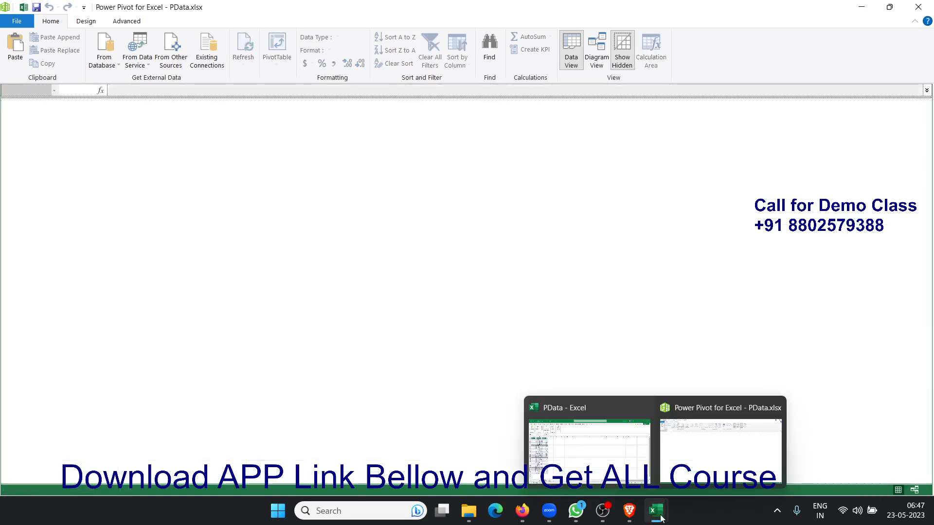
pyautogui.click(623, 457)
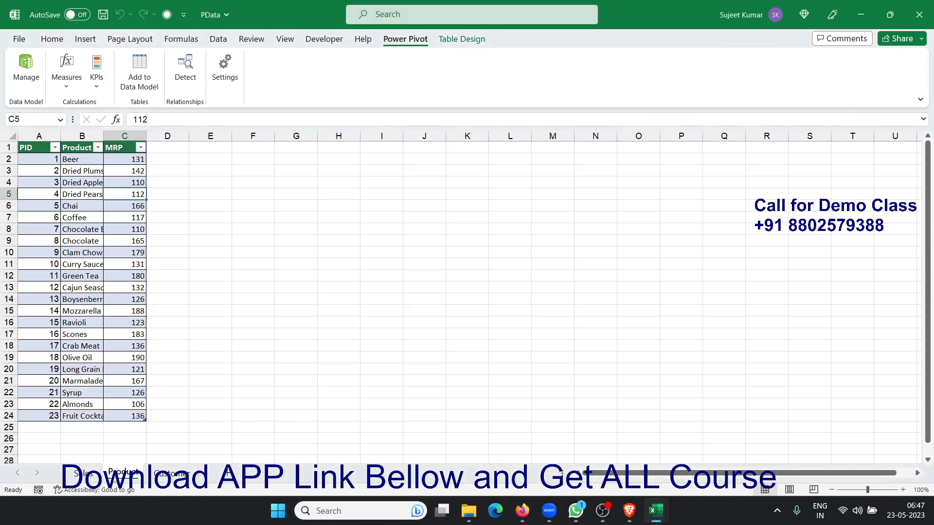
pyautogui.click(91, 474)
pyautogui.click(123, 272)
pyautogui.scroll(1, 123, 272)
pyautogui.click(46, 149)
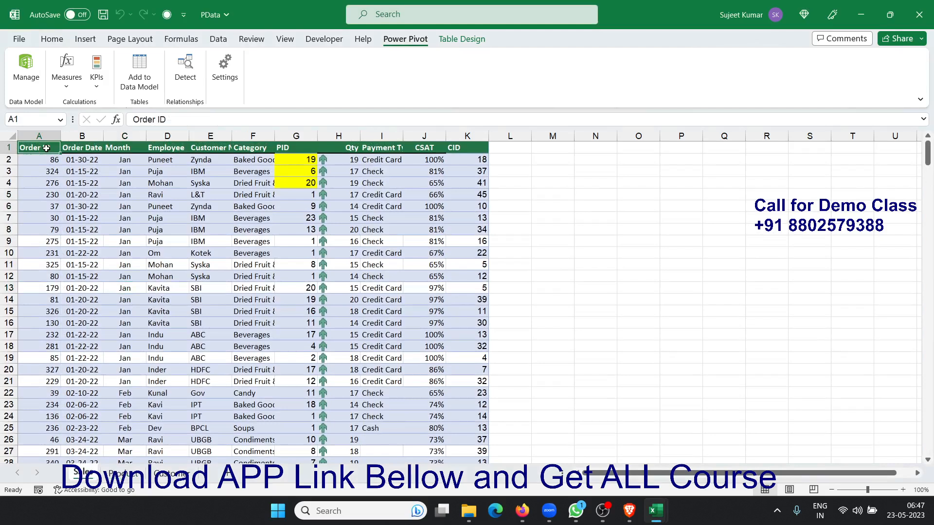
pyautogui.hotkey('ctrl', 'shift', 'Right')
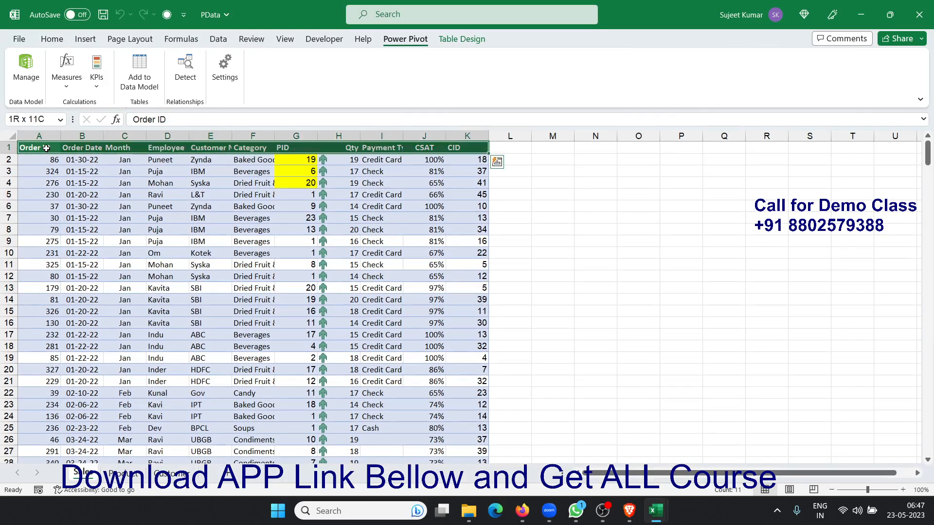
pyautogui.hotkey('ctrl', 'shift', 'Down')
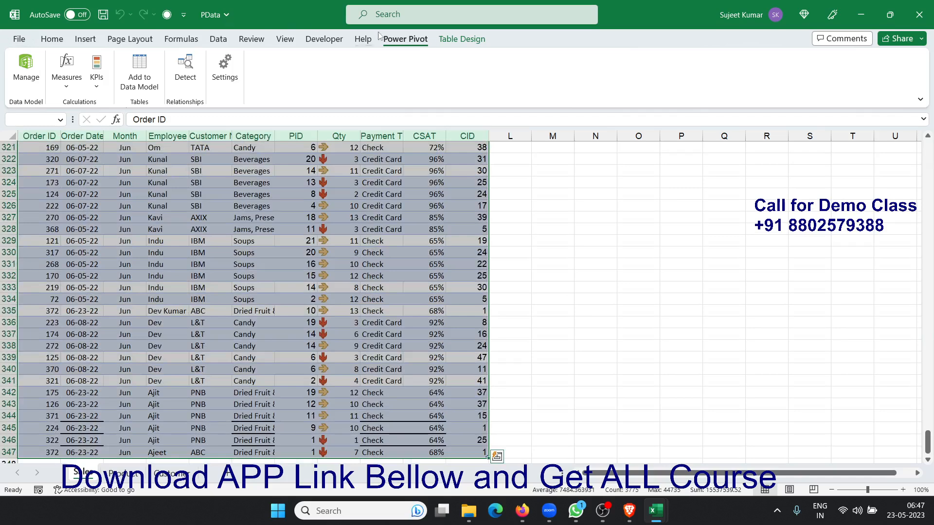
pyautogui.hotkey('ctrl', 'q')
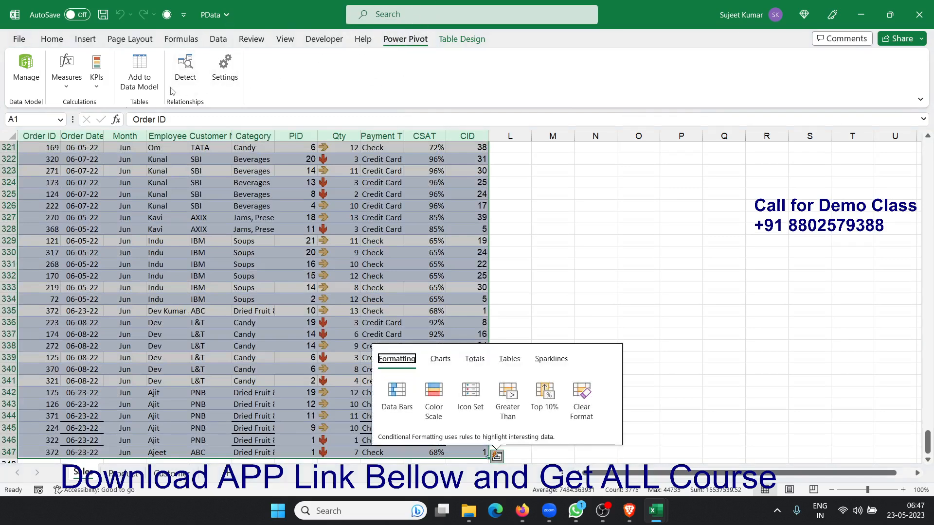
pyautogui.click(157, 84)
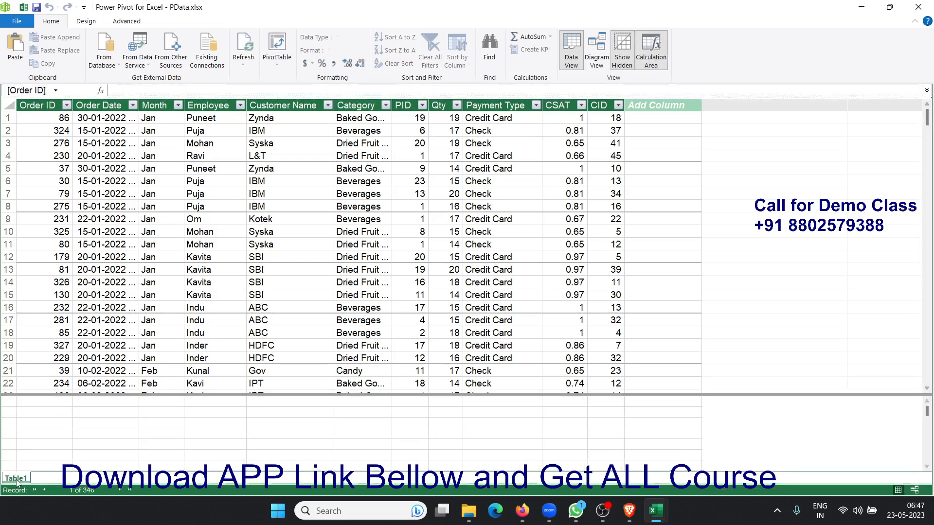
# Step: Rename the order table in the Data Model as Sales
pyautogui.doubleClick(16, 479)
pyautogui.write('Sales')
pyautogui.click(33, 450)
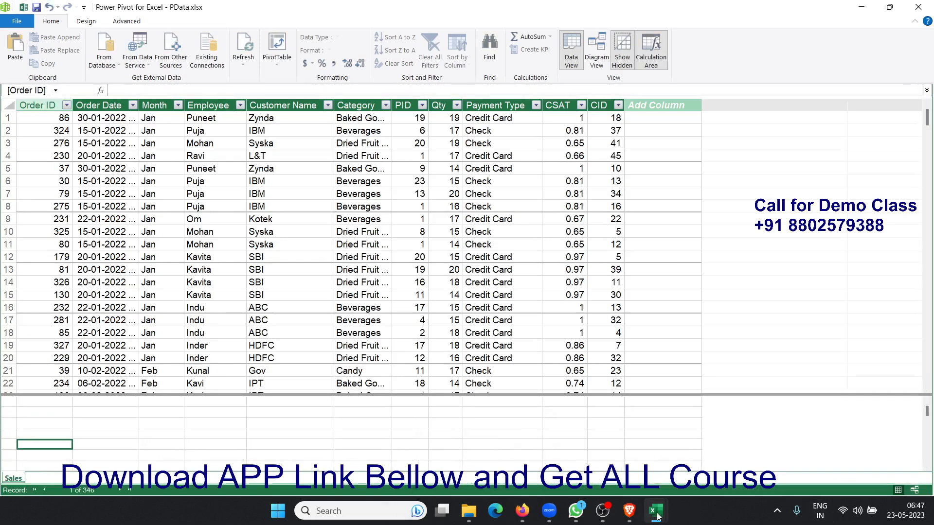
# Step: Return to the workbook and add the entire table on the Product sheet to the Data Model
pyautogui.moveTo(656, 510)
pyautogui.click(586, 385)
pyautogui.click(129, 475)
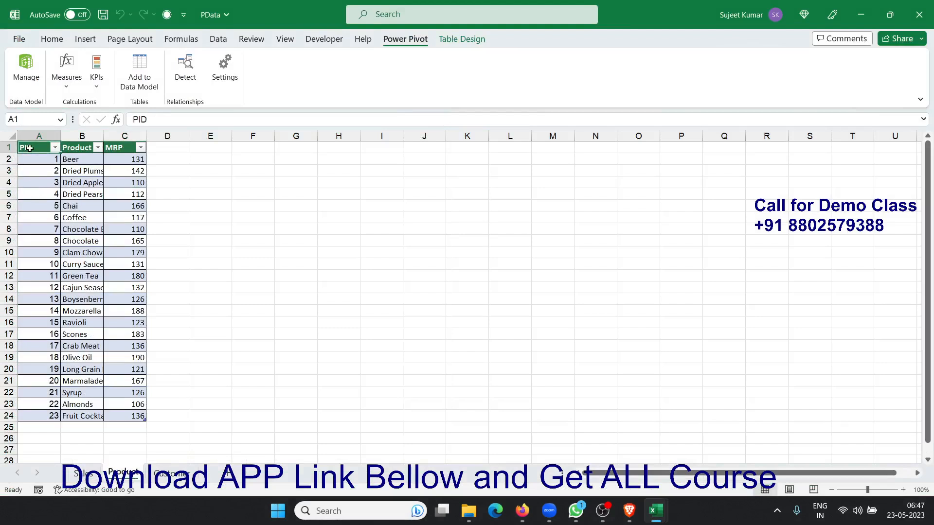
pyautogui.hotkey('ctrl', 'a')
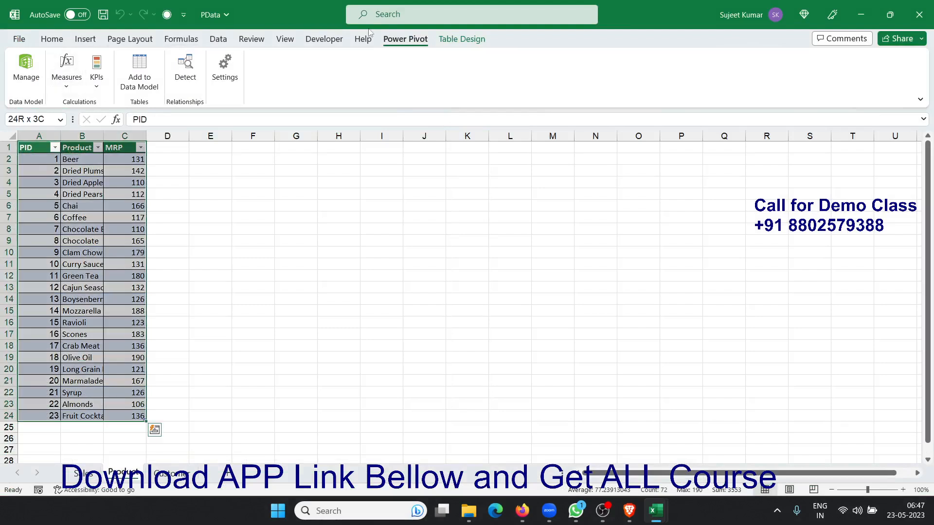
pyautogui.hotkey('ctrl', 'q')
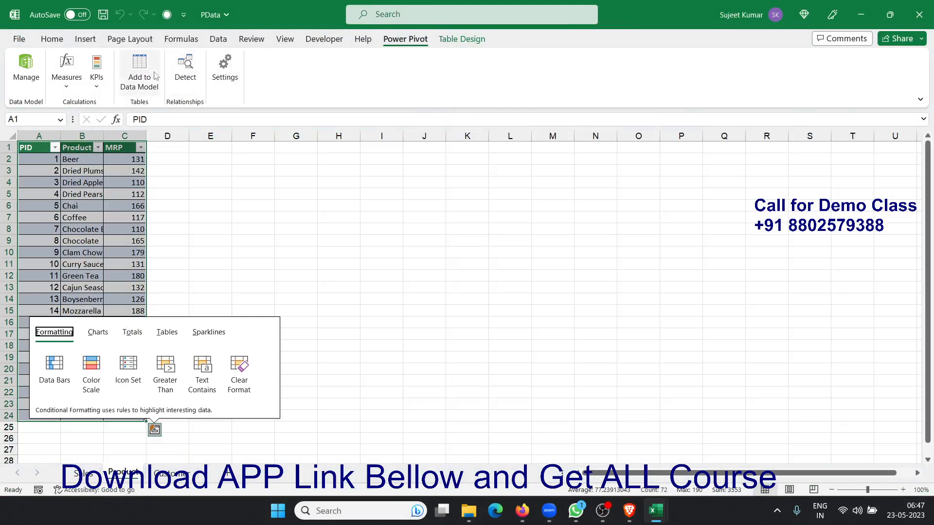
pyautogui.click(151, 74)
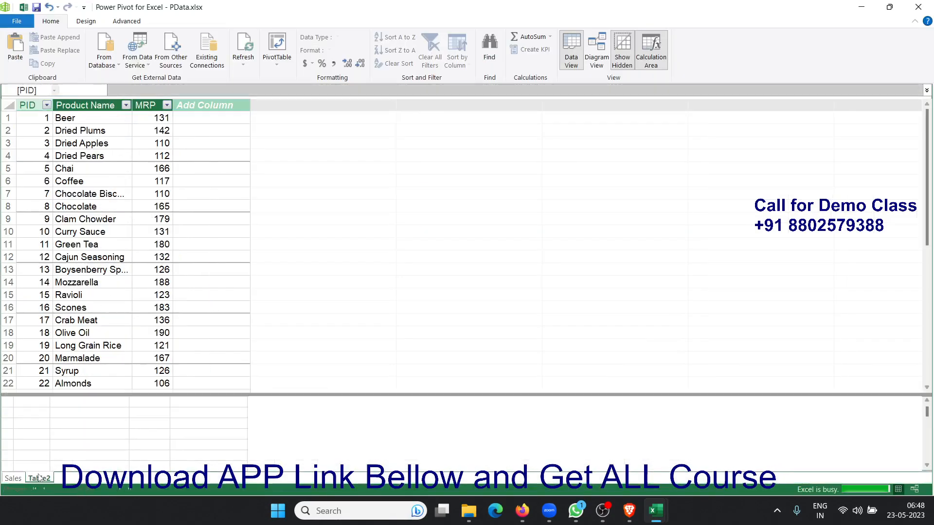
# Step: Rename the newly added product table in the Data Model as Product
pyautogui.doubleClick(38, 478)
pyautogui.write('Pro')
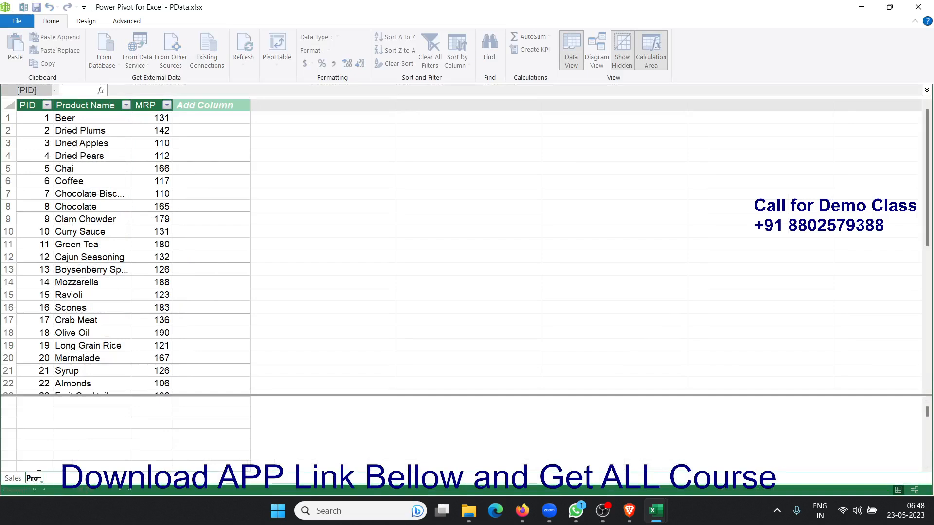
pyautogui.write('d')
pyautogui.press('Return')
pyautogui.click(161, 417)
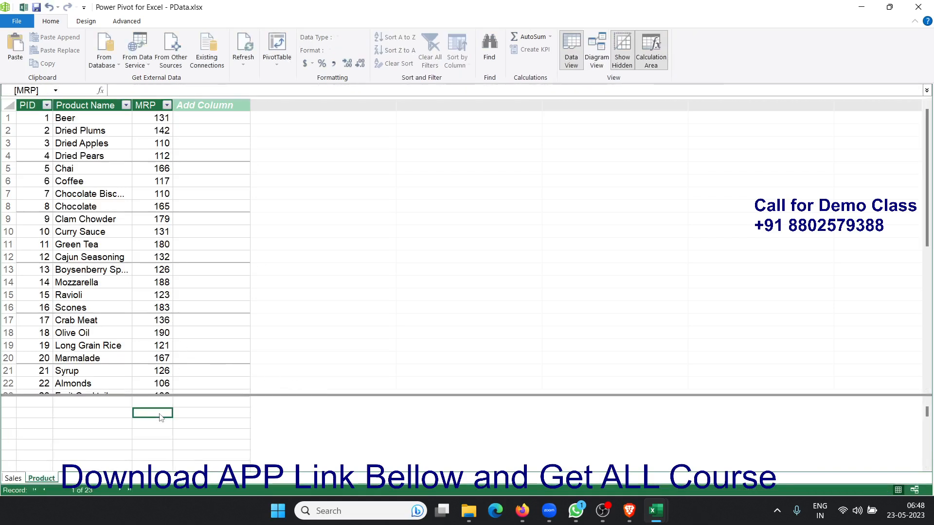
# Step: Add the workbook's entire Customer sheet table to the Data Model and rename it as Customer there
pyautogui.hotkey('alt', 'Tab')
pyautogui.click(152, 479)
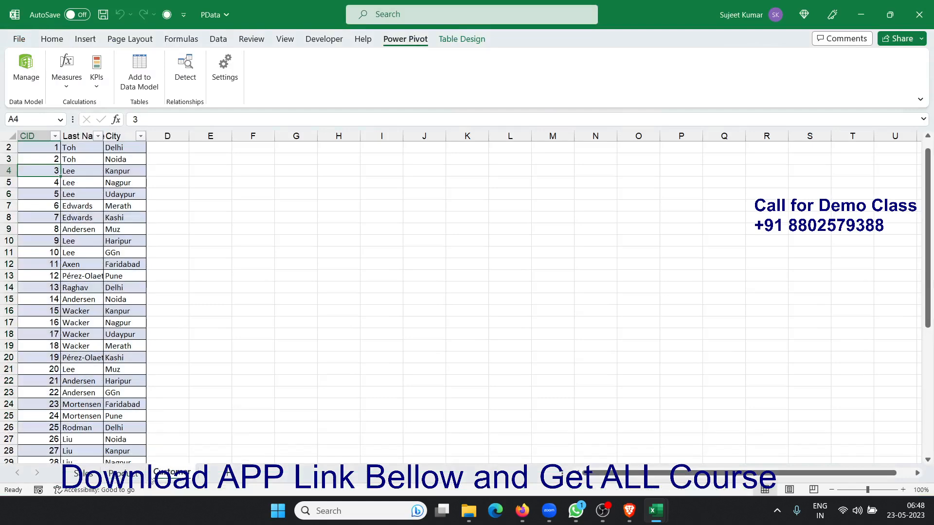
pyautogui.click(32, 230)
pyautogui.hotkey('ctrl', 'Home')
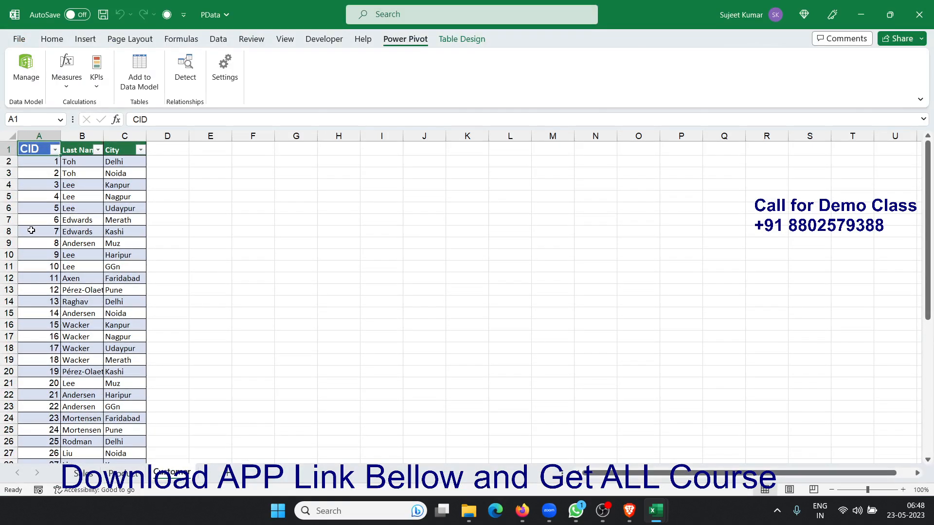
pyautogui.hotkey('ctrl', 'shift', 'Right')
pyautogui.hotkey('ctrl', 'shift', 'Down')
pyautogui.click(139, 70)
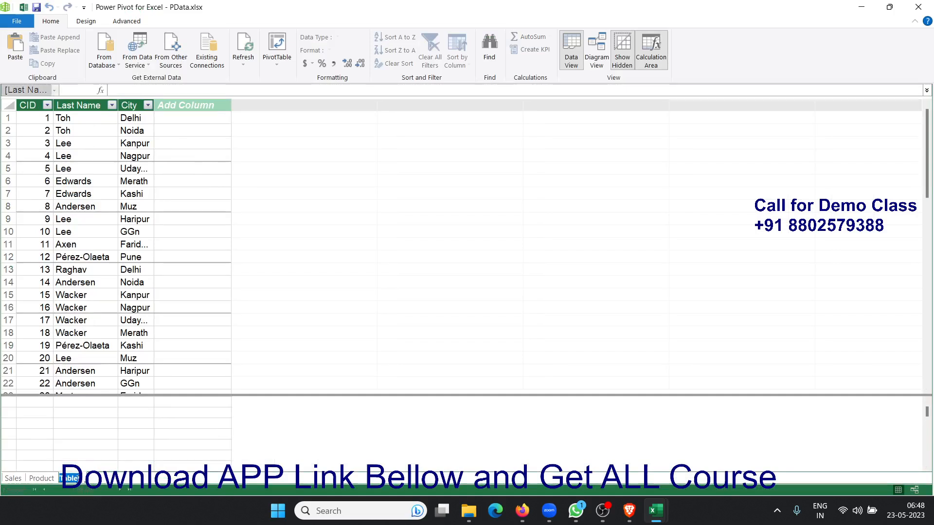
pyautogui.doubleClick(73, 478)
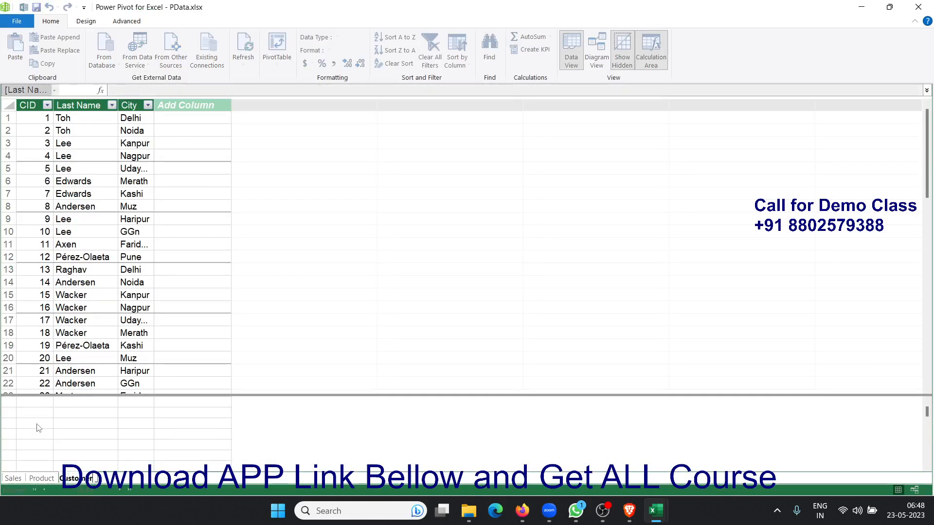
pyautogui.press('Return')
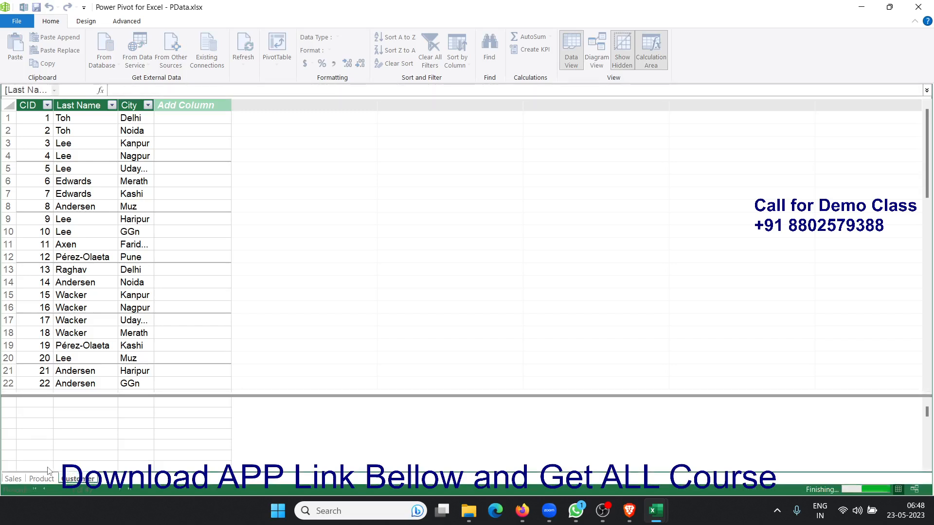
# Step: Look through the Sales, Product and Customer tables in the Data Model, and examine the rows of the Sales table
pyautogui.click(19, 480)
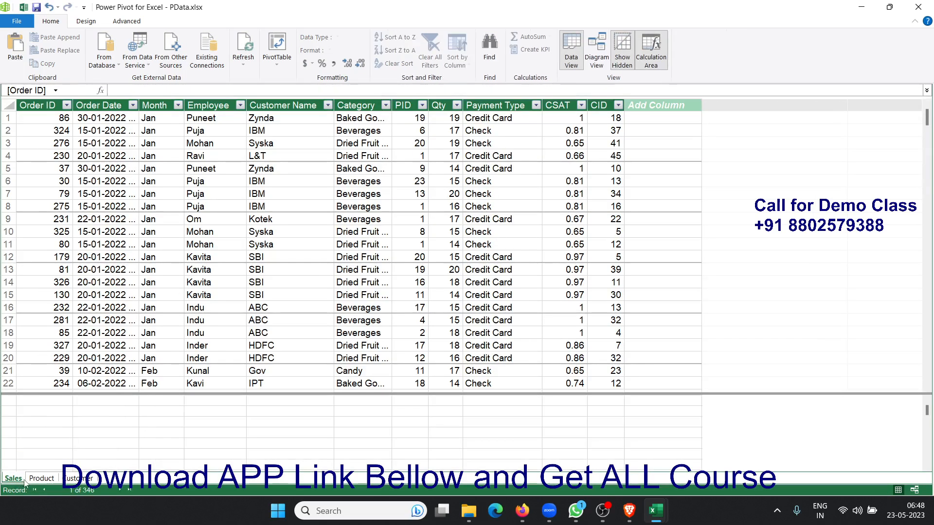
pyautogui.click(39, 479)
pyautogui.click(67, 479)
pyautogui.click(40, 479)
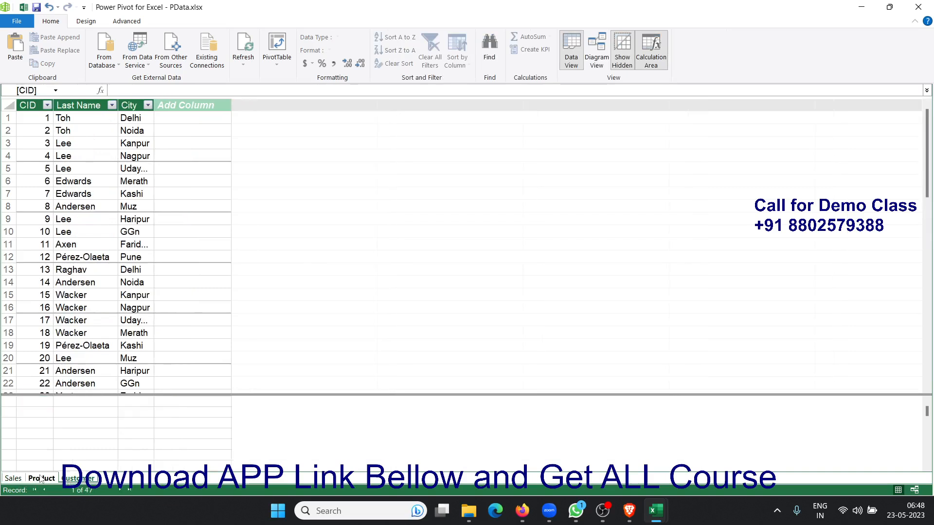
pyautogui.click(19, 479)
pyautogui.click(146, 219)
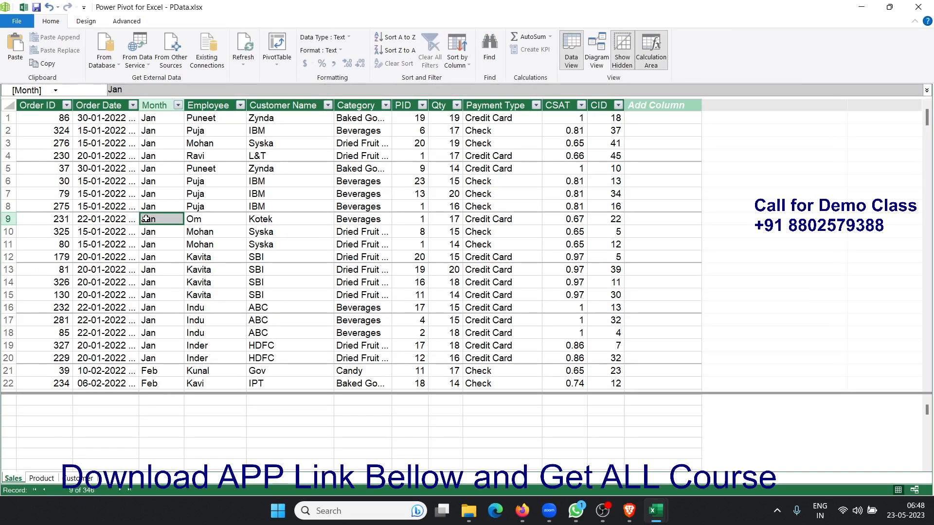
pyautogui.hotkey('alt', 'Tab')
pyautogui.hotkey('alt', 'Tab')
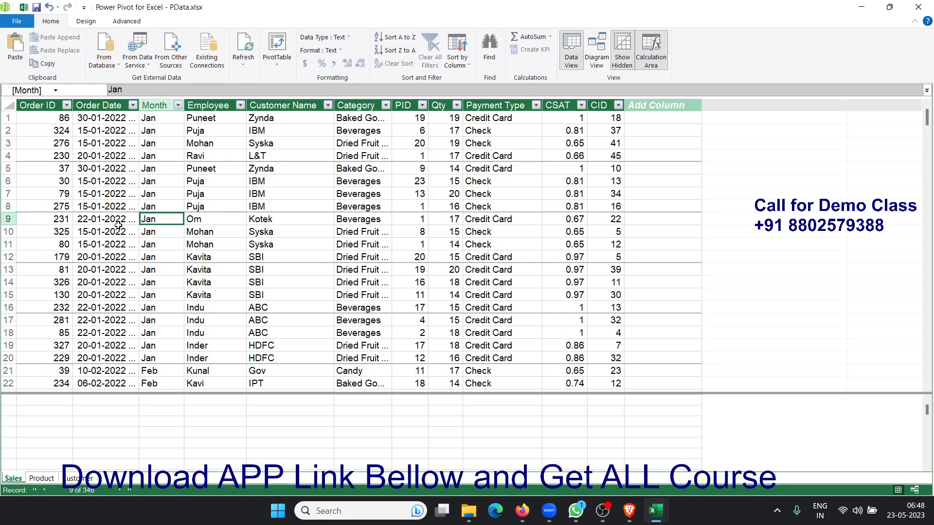
pyautogui.click(230, 181)
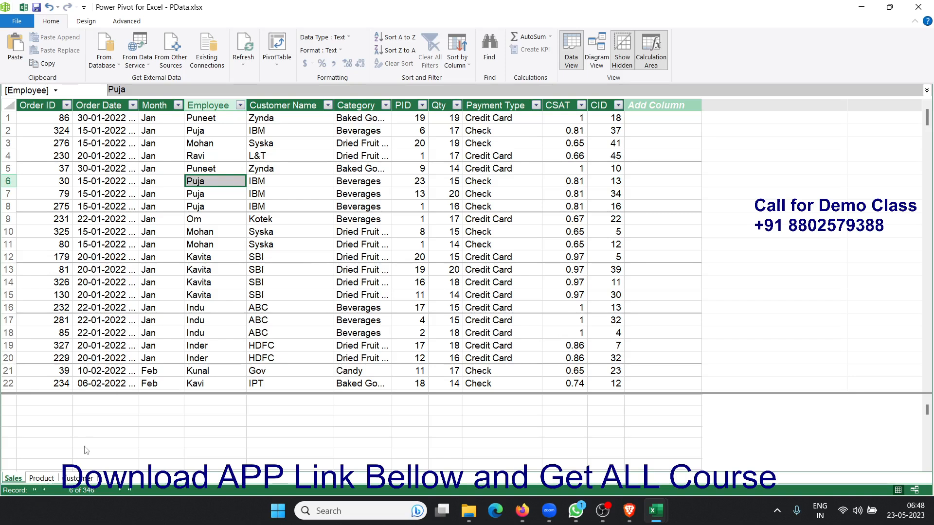
pyautogui.moveTo(204, 308); pyautogui.dragTo(102, 143)
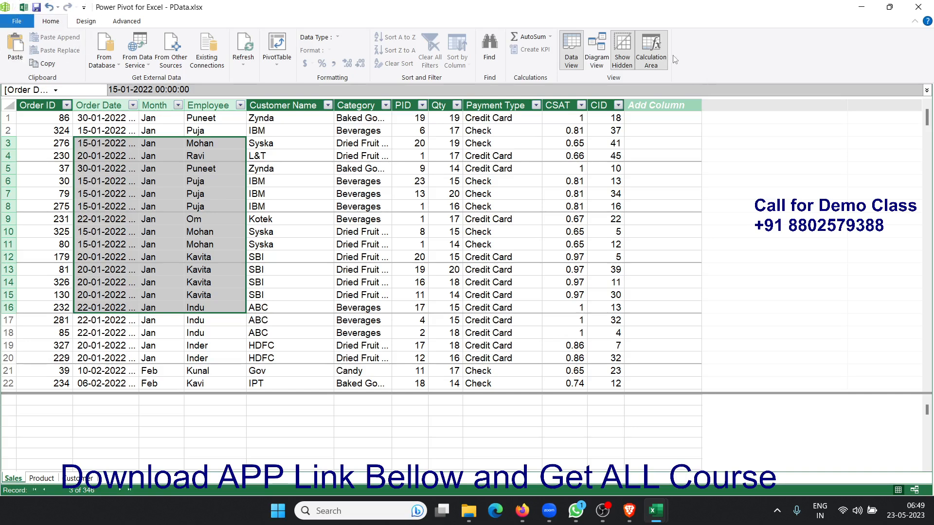
# Step: Display the Data Model's tables in Diagram View
pyautogui.click(596, 61)
pyautogui.click(594, 59)
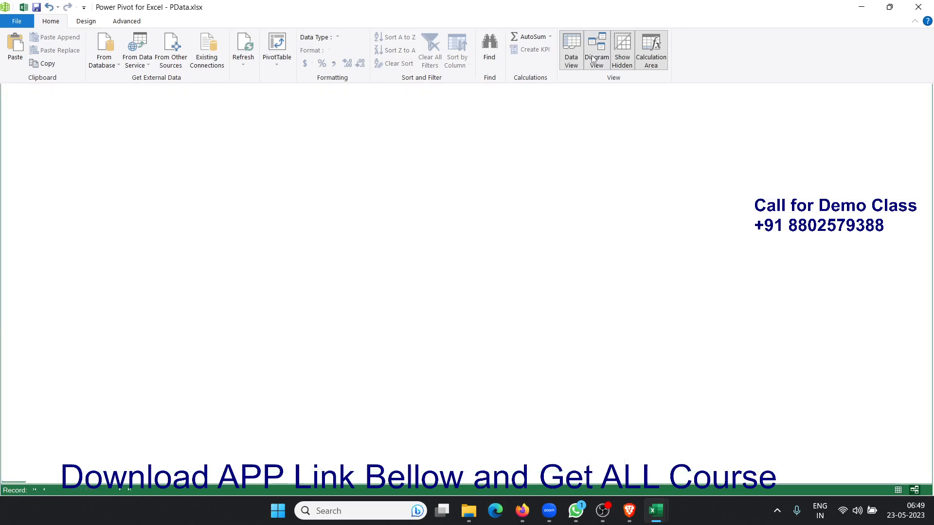
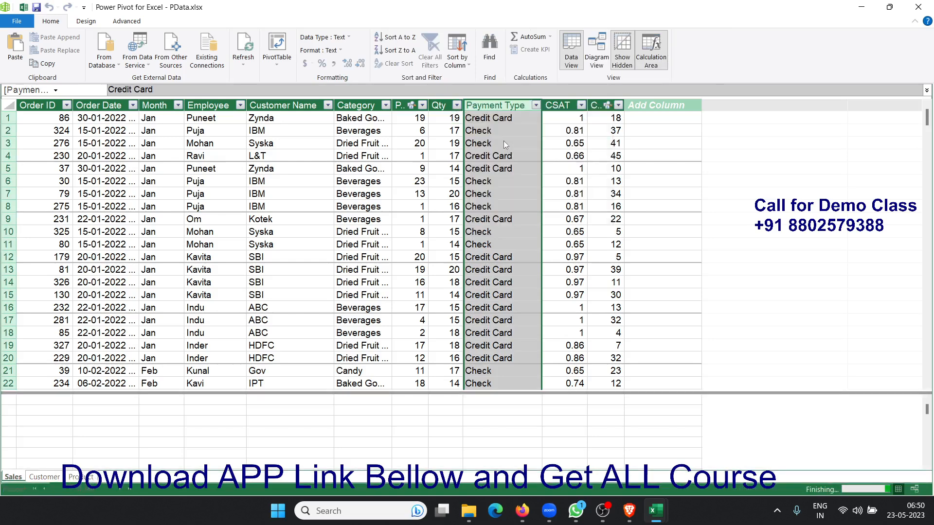
# Step: Insert a calculated column before Payment Type in the Sales table and name it MRP
pyautogui.write('=')
pyautogui.click(509, 106)
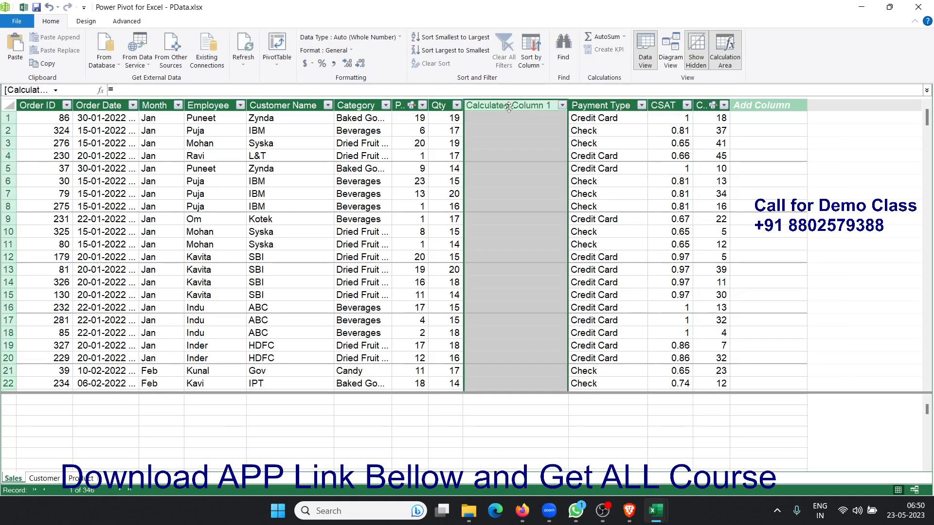
pyautogui.doubleClick(509, 106)
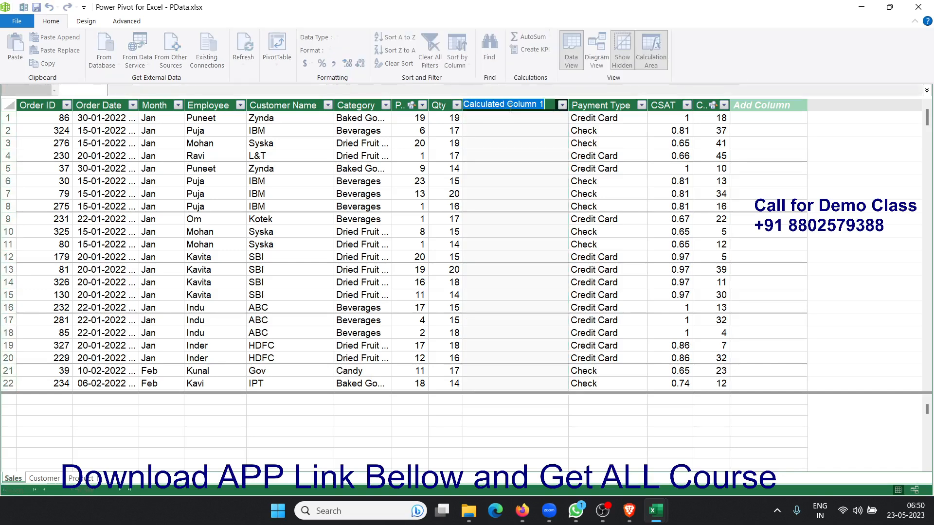
pyautogui.write('MR')
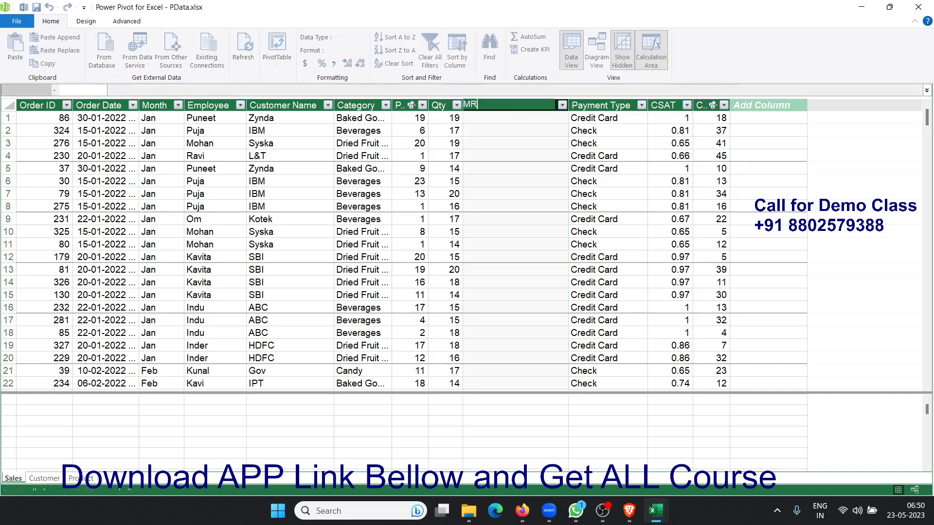
pyautogui.write('P')
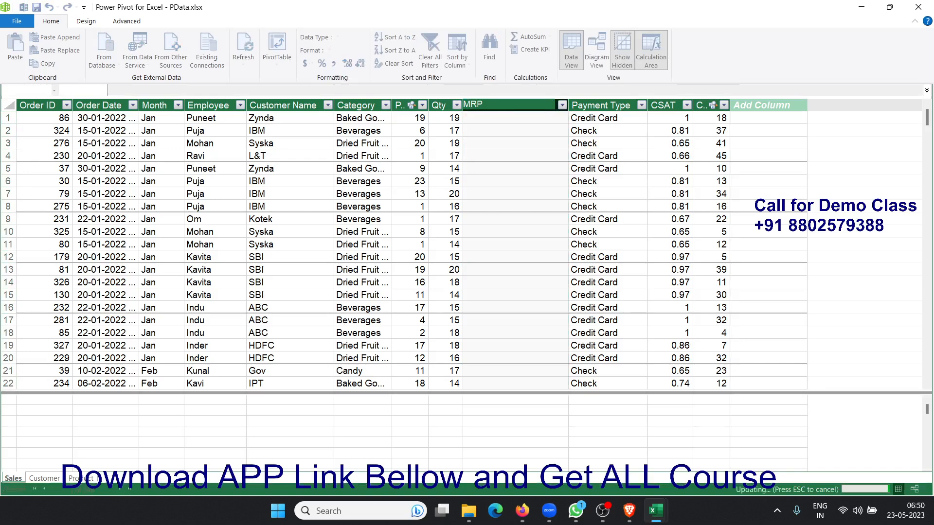
pyautogui.press('Return')
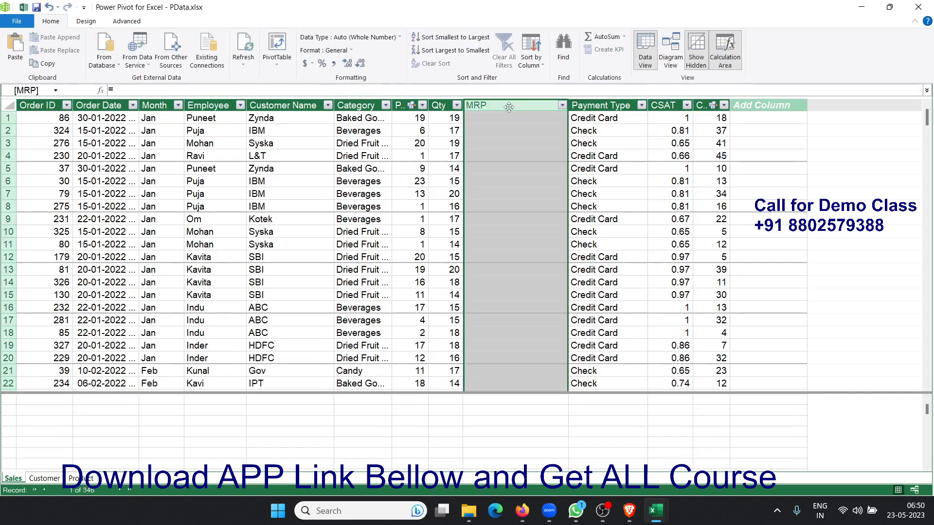
# Step: Fill the MRP column of the Sales table with the formula =RELATED('Product'[MRP])
pyautogui.click(510, 118)
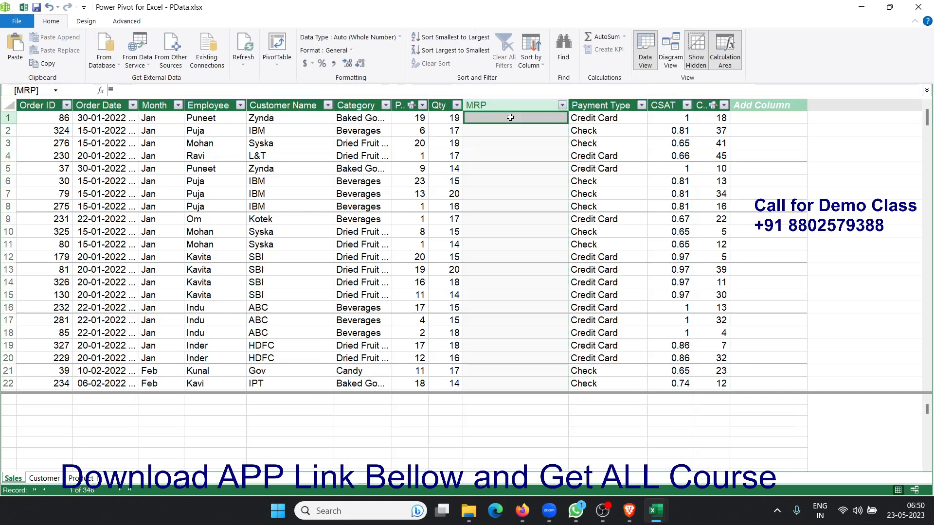
pyautogui.write('=')
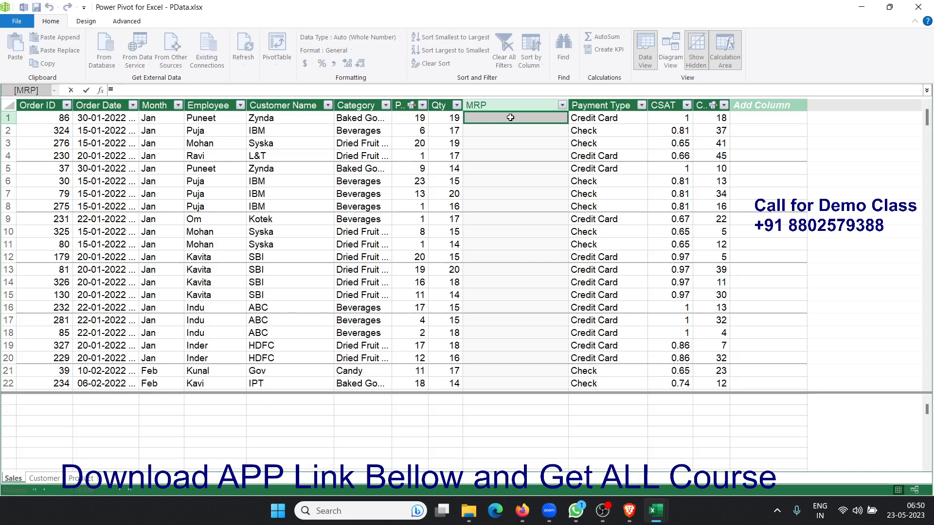
pyautogui.write('re')
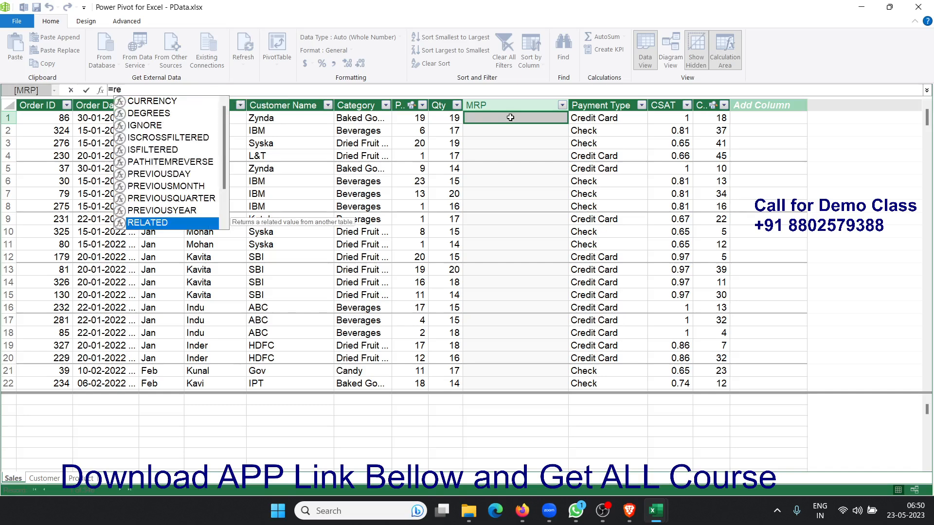
pyautogui.press('Tab')
pyautogui.press('Down')
pyautogui.press('Down')
pyautogui.press('Down')
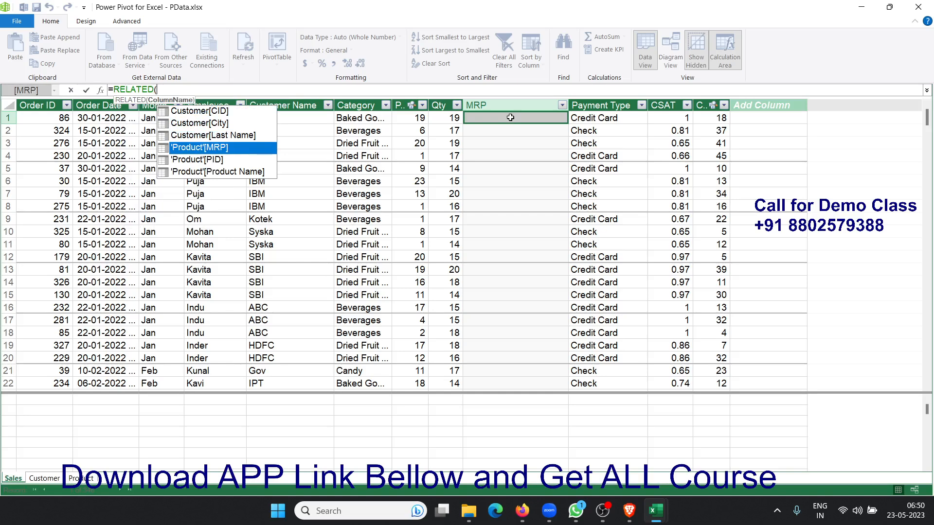
pyautogui.press('Tab')
pyautogui.write(')')
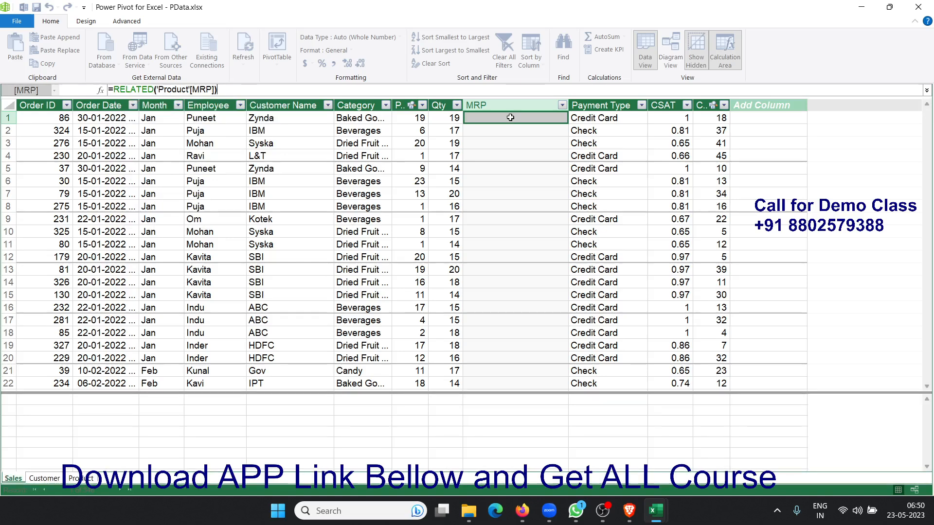
pyautogui.press('Return')
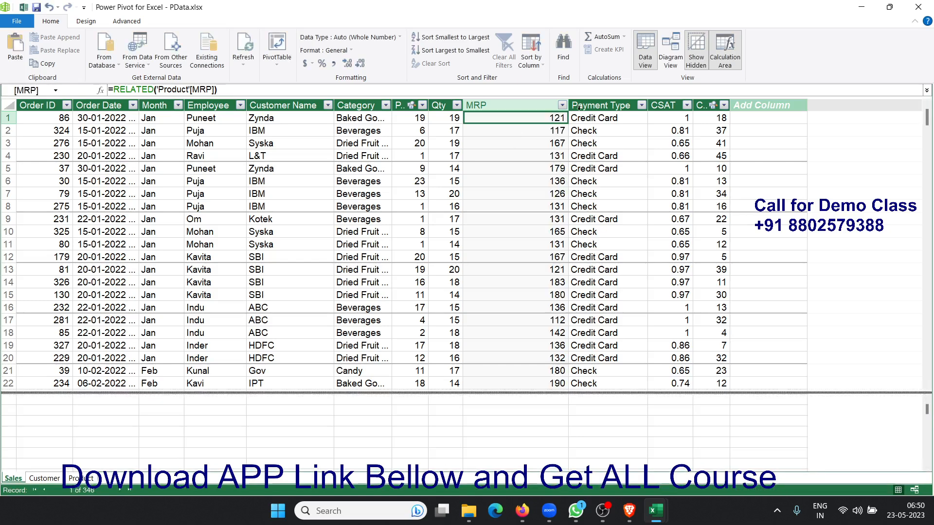
# Step: Insert a calculated column before Payment Type in the Sales table and name it Amt
pyautogui.rightClick(552, 106)
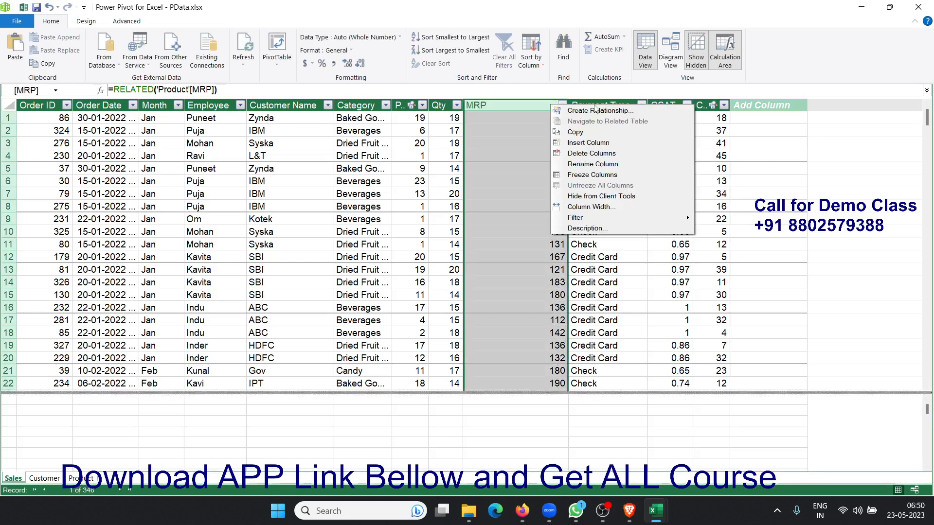
pyautogui.moveTo(475, 262); pyautogui.dragTo(475, 268)
pyautogui.rightClick(591, 106)
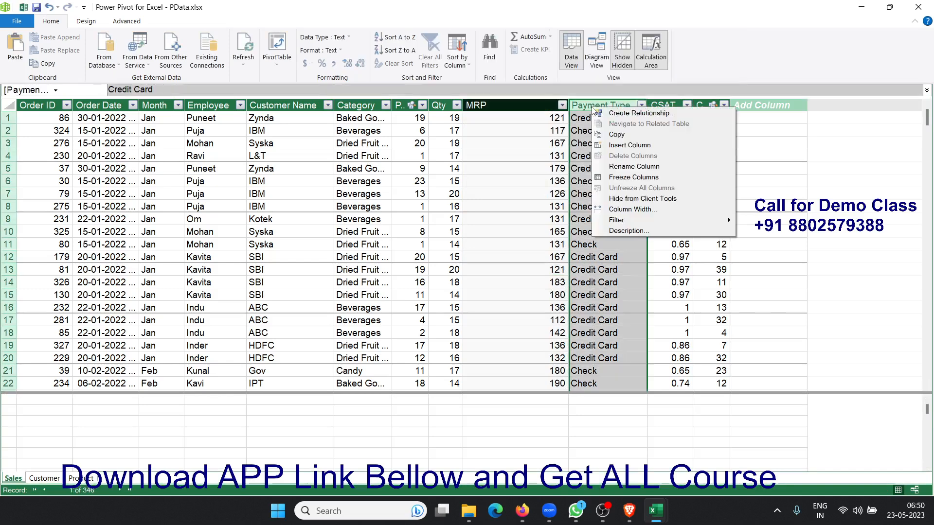
pyautogui.press('Escape')
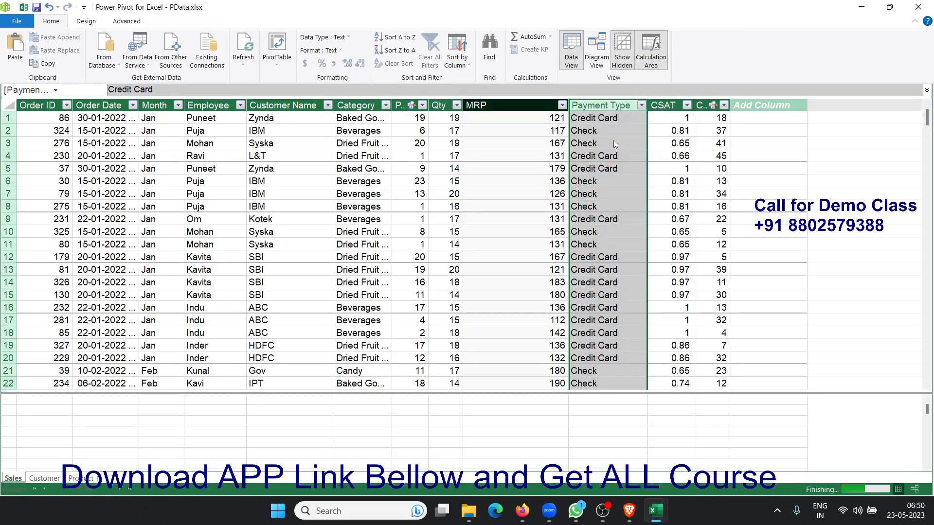
pyautogui.write('=')
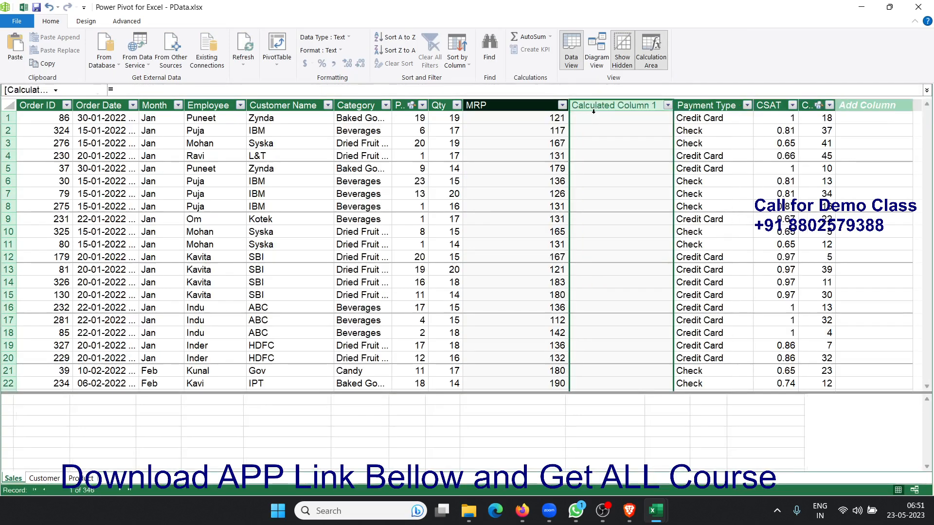
pyautogui.doubleClick(599, 105)
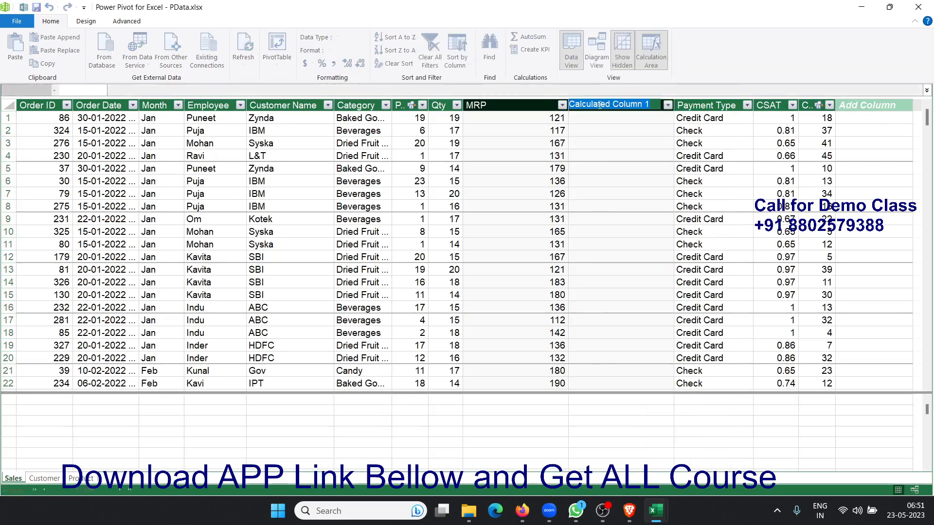
pyautogui.write('M')
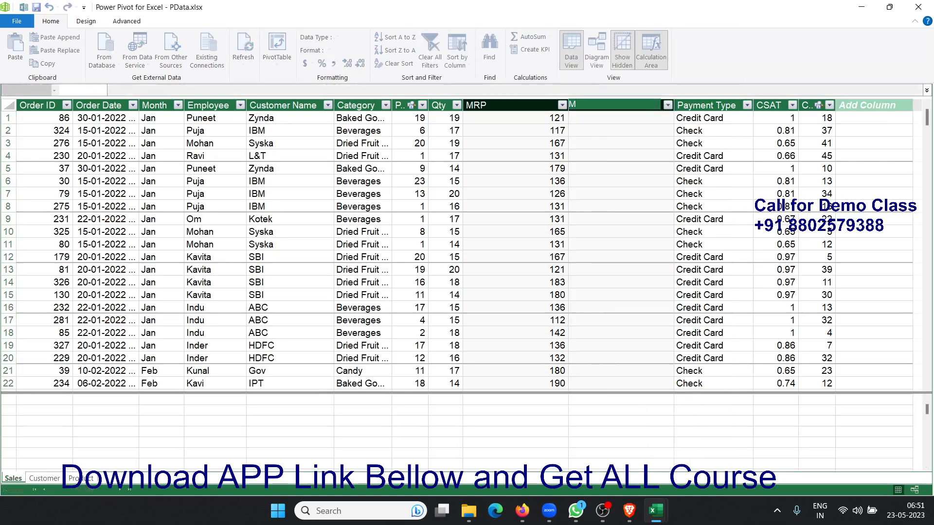
pyautogui.press('BackSpace')
pyautogui.write('Amt')
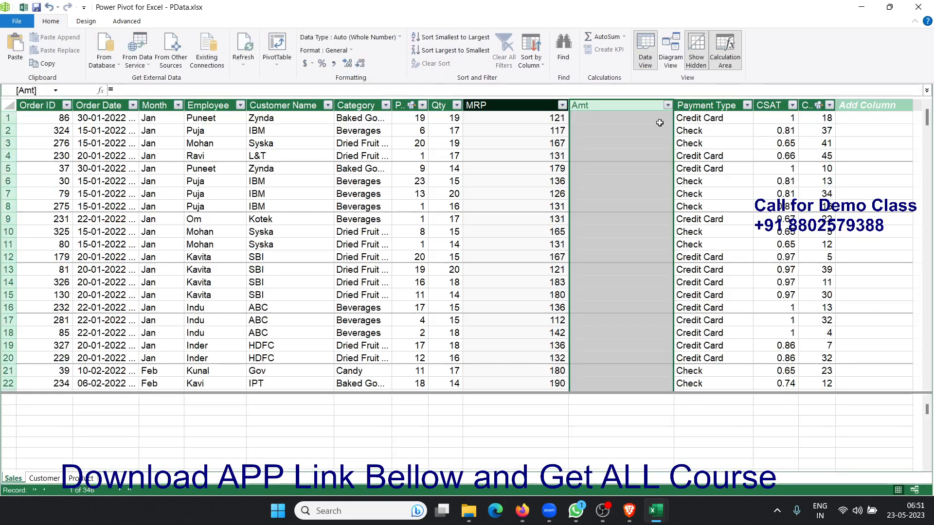
# Step: Calculate the Amt column with the formula =[Qty]*[MRP]
pyautogui.click(626, 122)
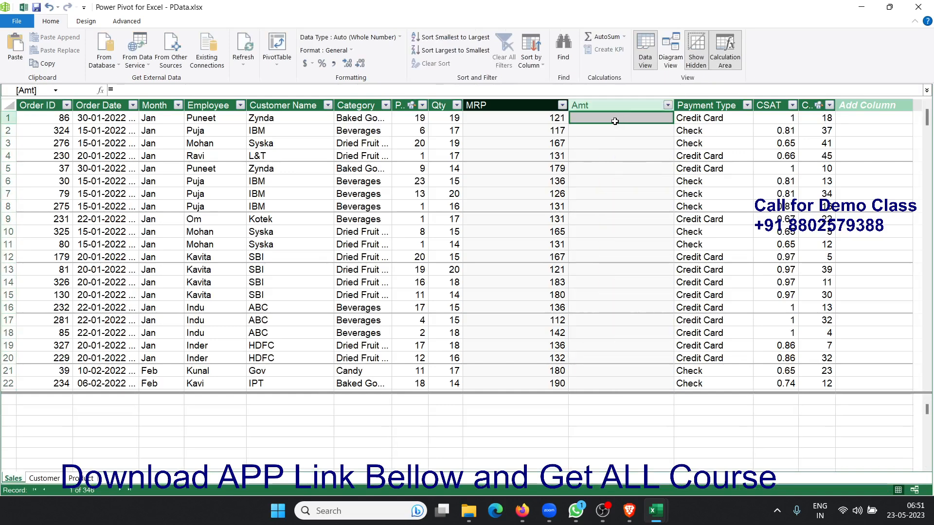
pyautogui.write('=')
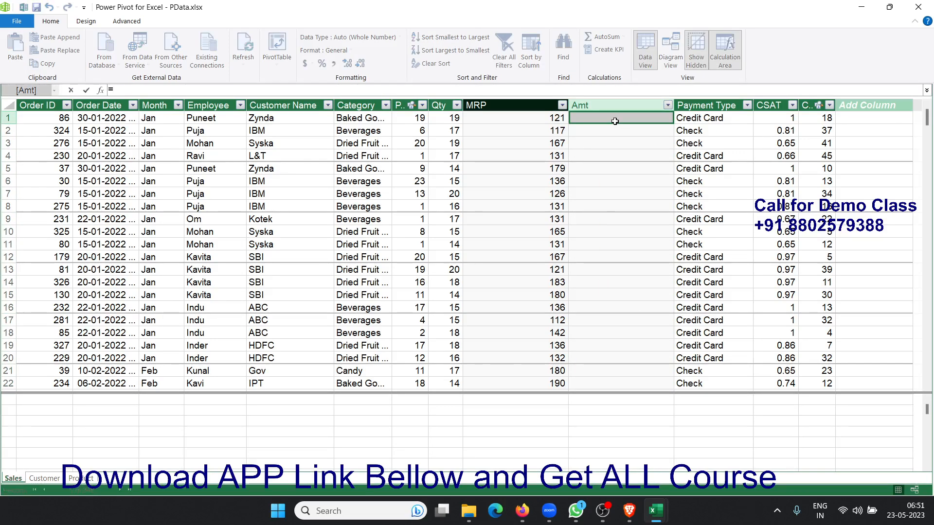
pyautogui.write('[Qty]*amt')
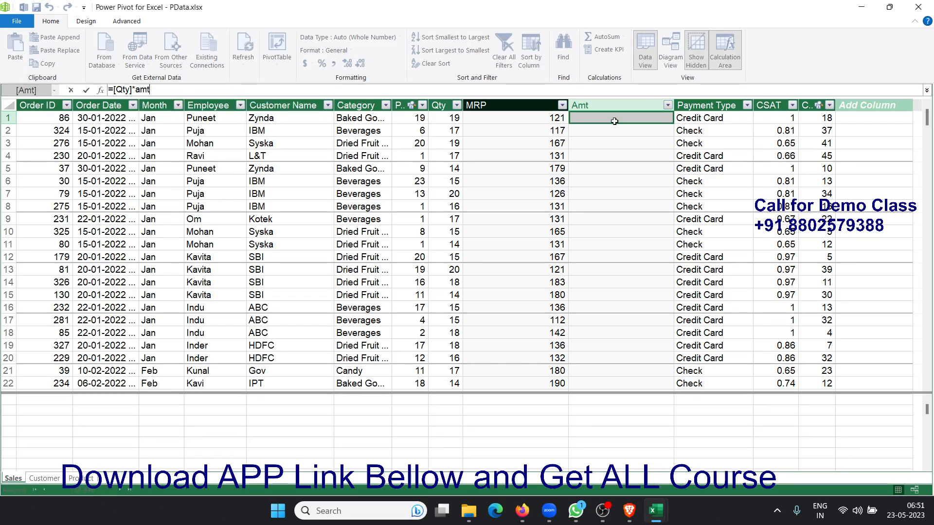
pyautogui.press('BackSpace')
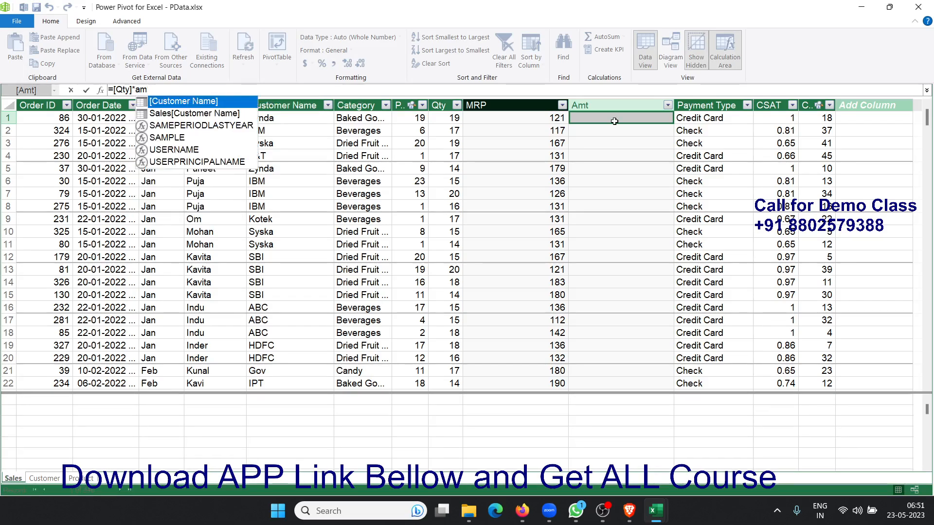
pyautogui.press('BackSpace')
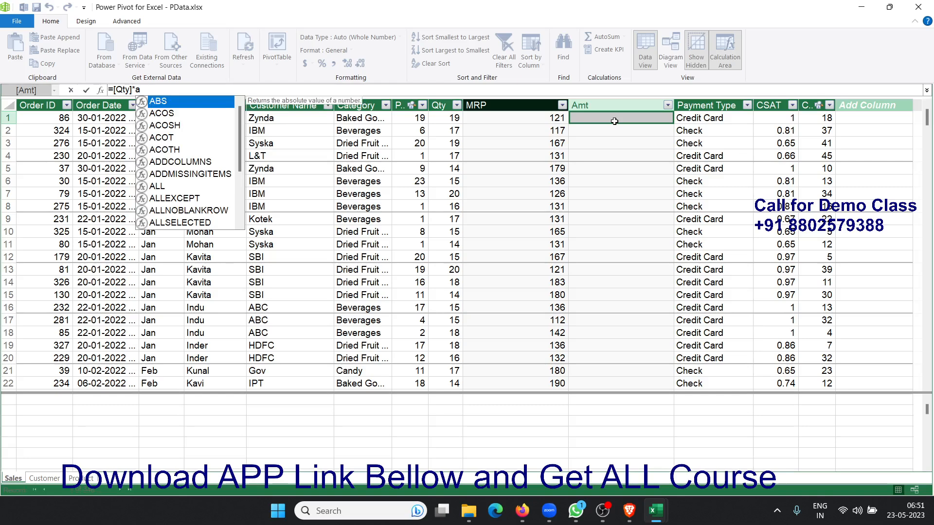
pyautogui.press('BackSpace')
pyautogui.write('Amt')
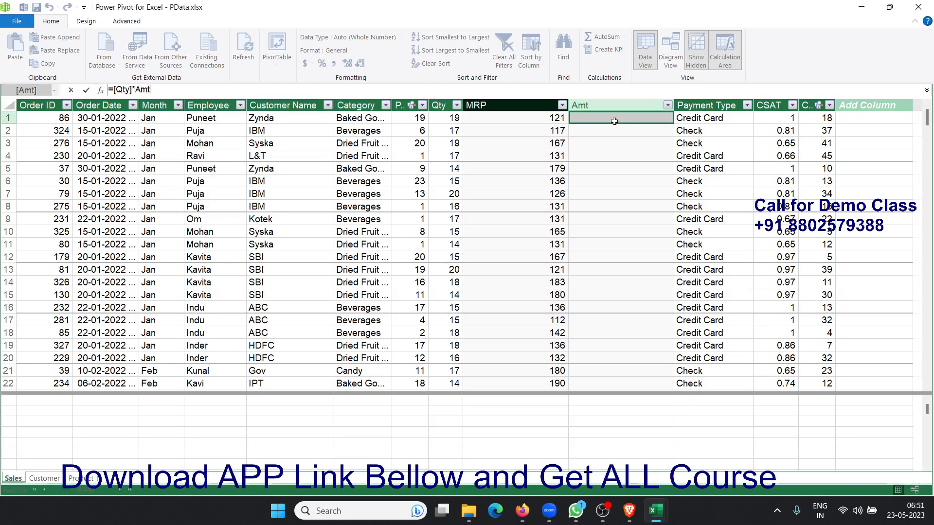
pyautogui.press('BackSpace')
pyautogui.press('BackSpace')
pyautogui.press('BackSpace')
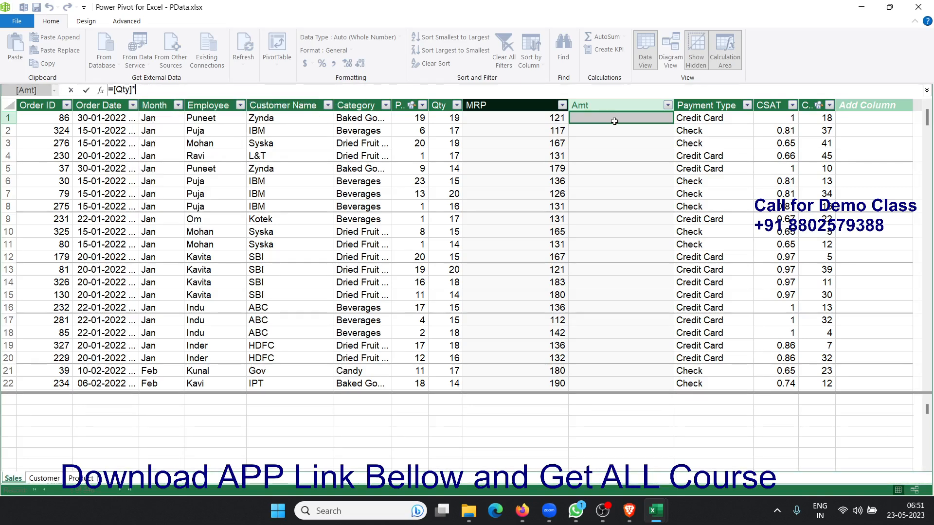
pyautogui.write('[MRP]')
pyautogui.press('Return')
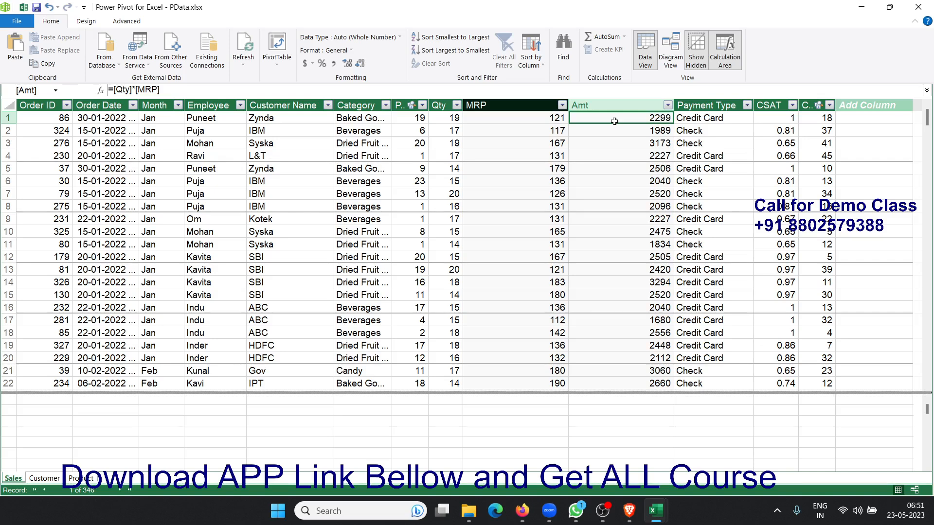
# Step: Add a measure with the formula =AVERAGE([Amt]) in the calculation area beneath the Amt column
pyautogui.click(619, 170)
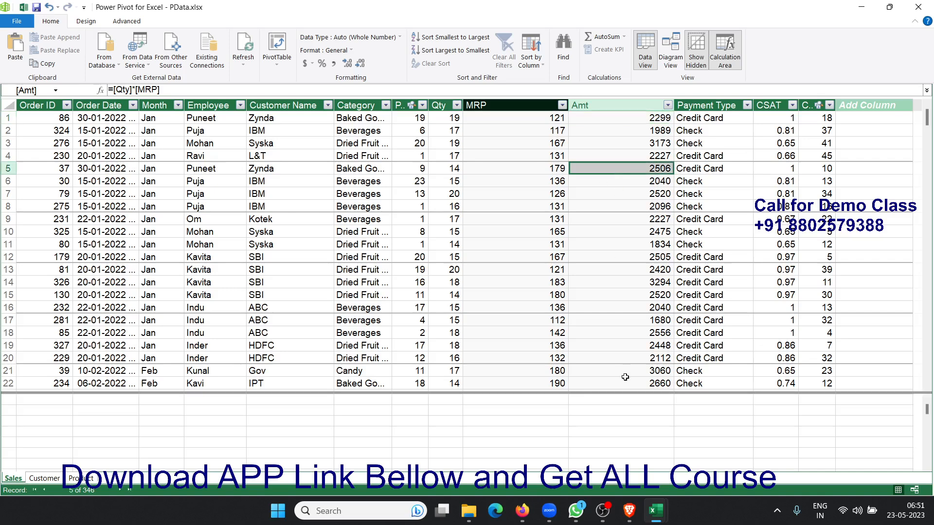
pyautogui.click(620, 401)
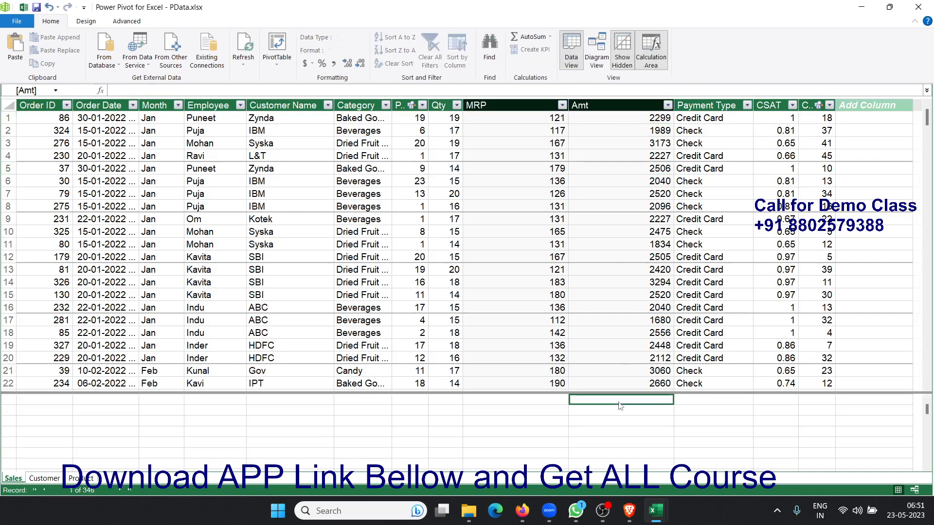
pyautogui.click(606, 398)
pyautogui.click(607, 399)
pyautogui.write('=')
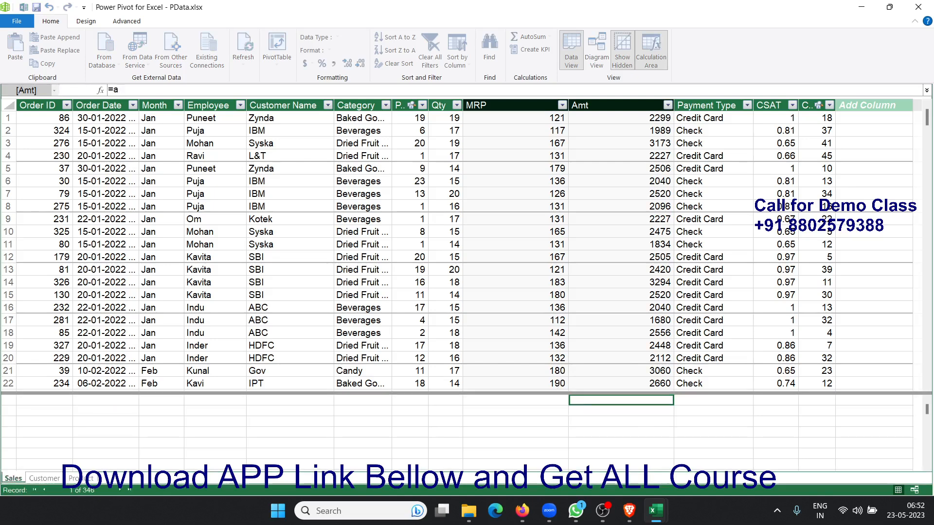
pyautogui.write('av')
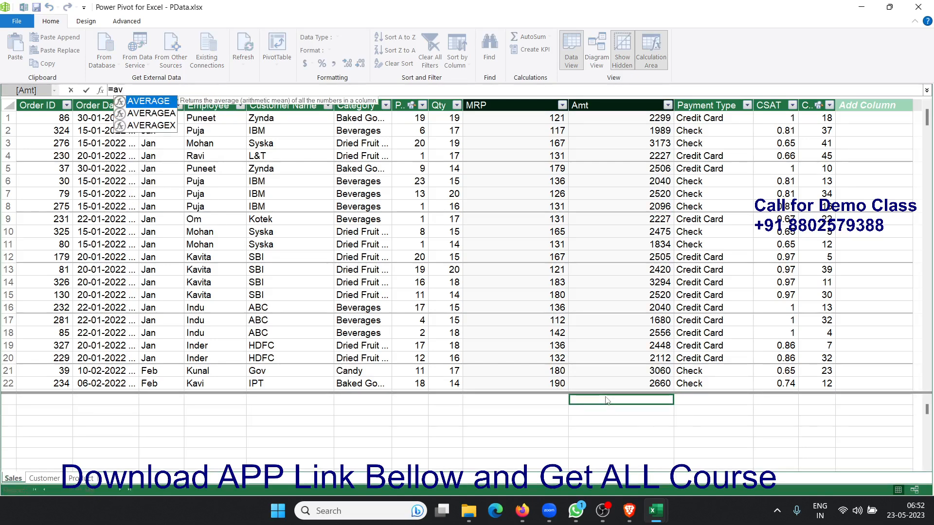
pyautogui.press('Tab')
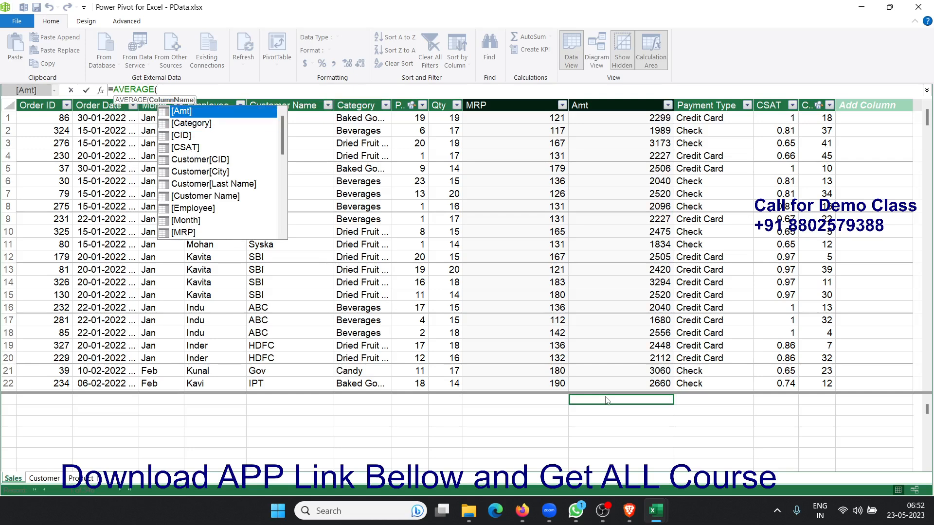
pyautogui.press('Tab')
pyautogui.write(')')
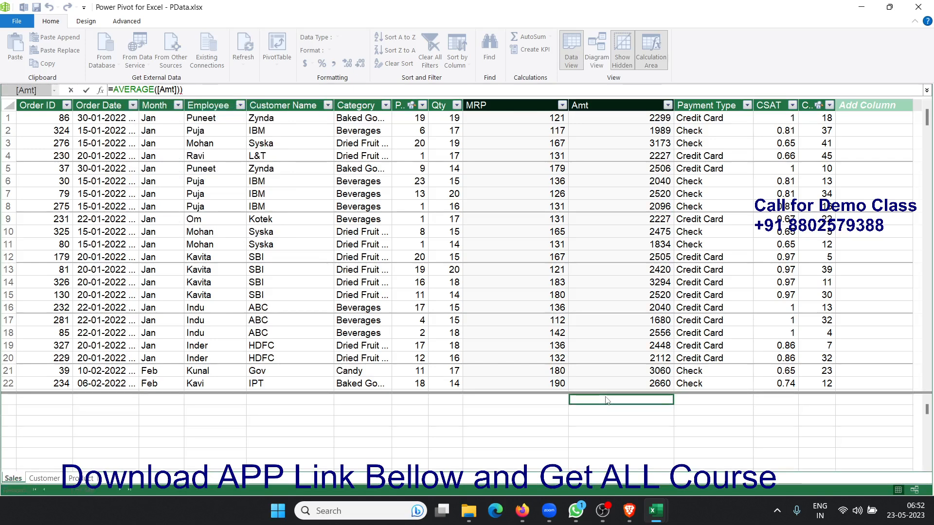
pyautogui.press('Return')
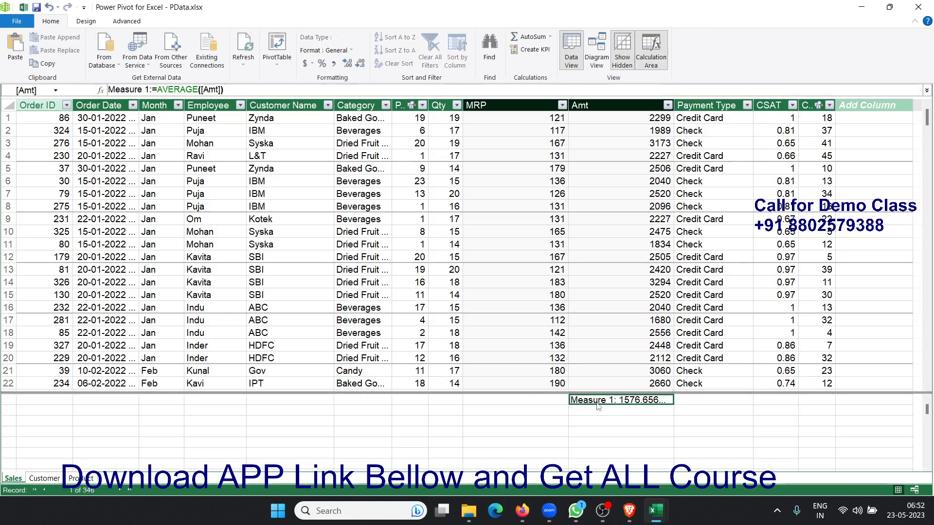
# Step: Rename the average measure as avgAmt
pyautogui.click(149, 89)
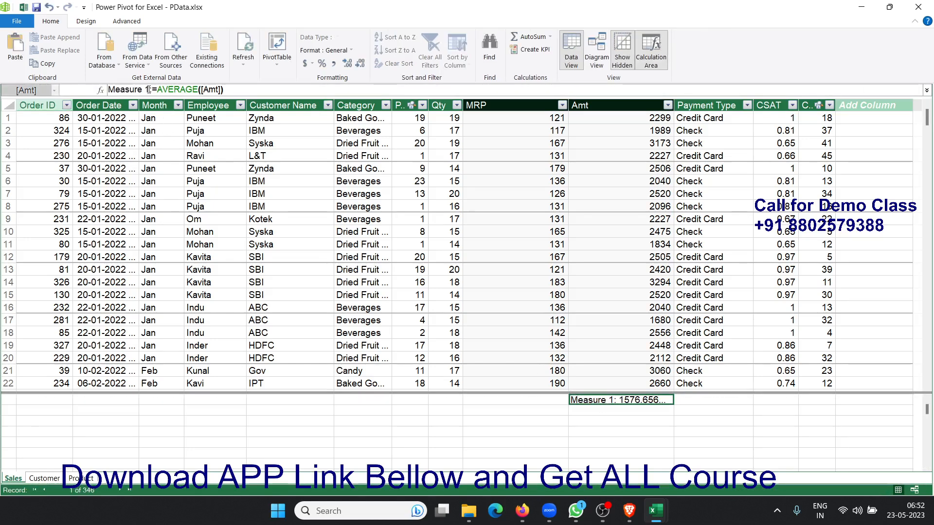
pyautogui.moveTo(148, 89); pyautogui.dragTo(94, 92)
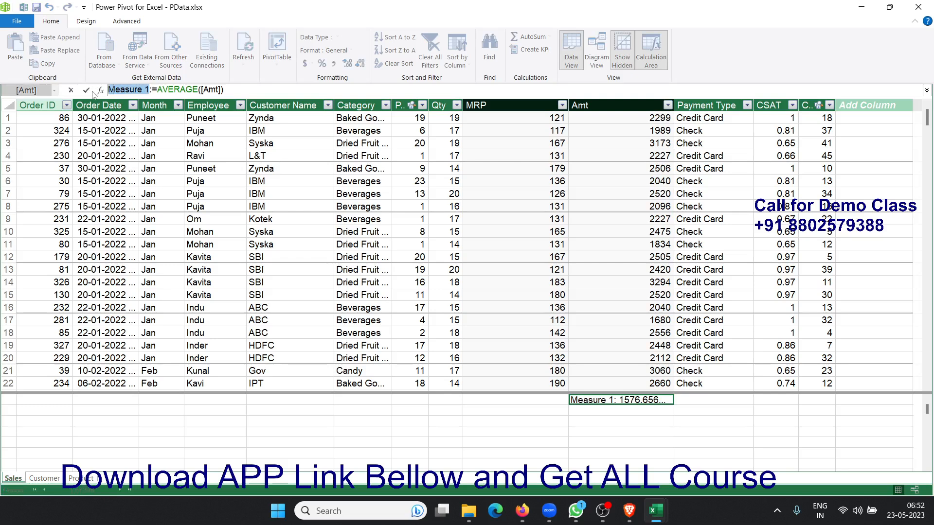
pyautogui.write('avgAmt')
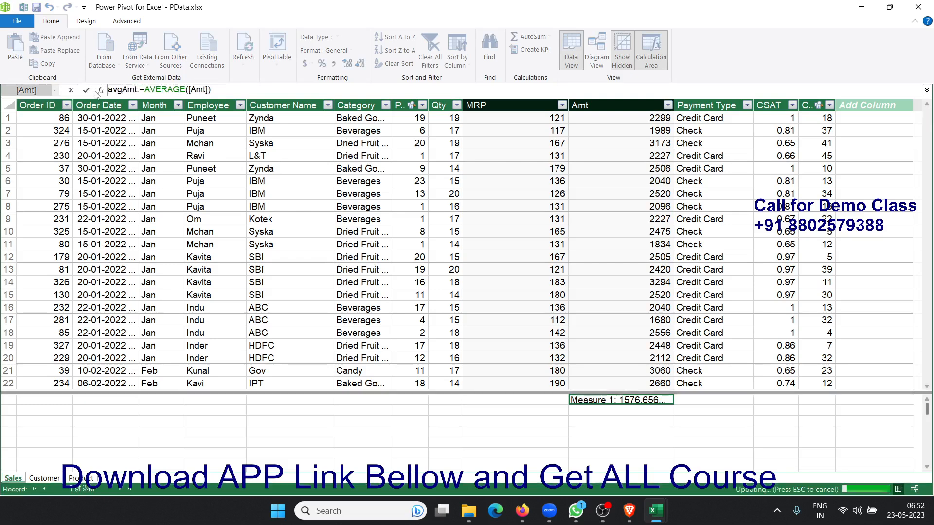
pyautogui.press('Escape')
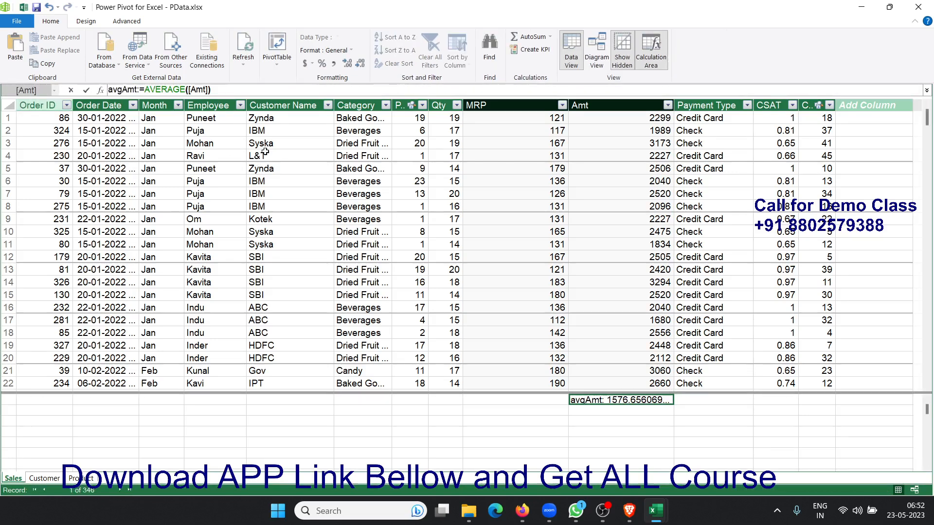
# Step: Create a PivotTable from the Data Model on a new Excel worksheet and expand the Sales table's field list
pyautogui.click(278, 49)
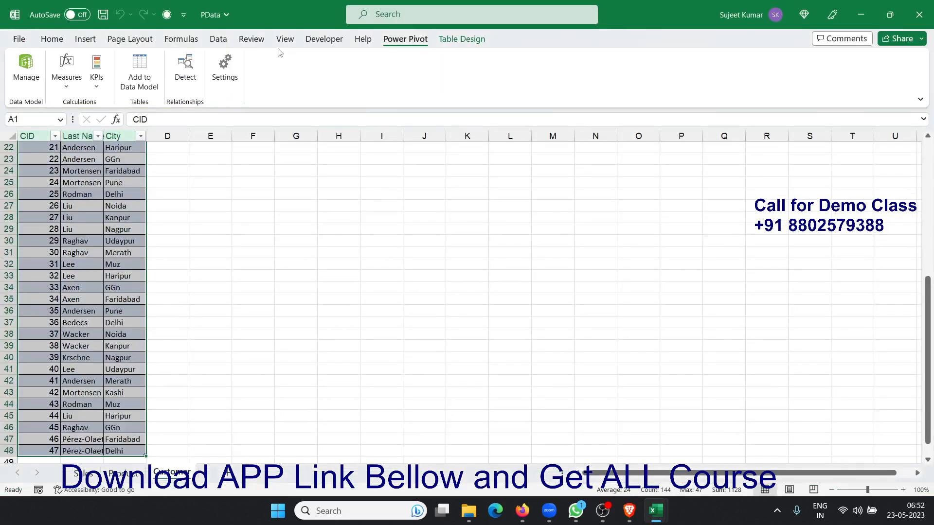
pyautogui.click(509, 280)
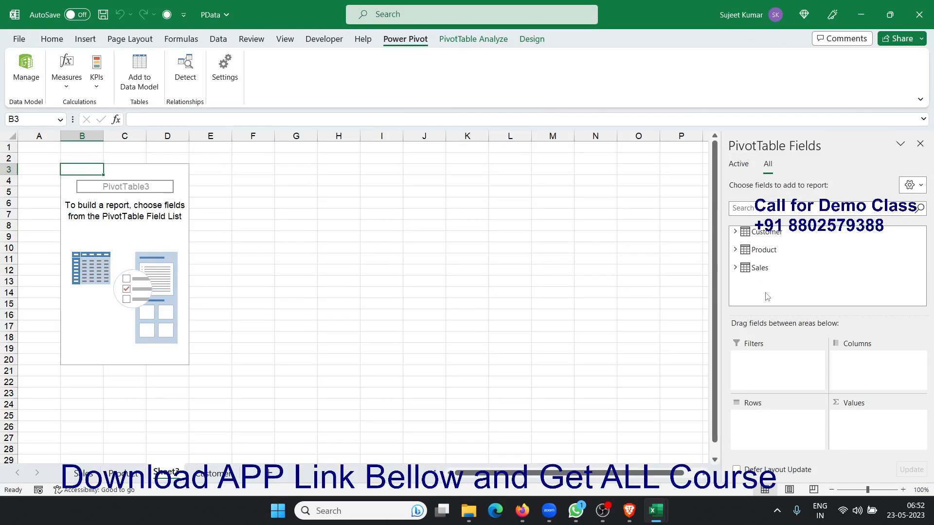
pyautogui.click(738, 267)
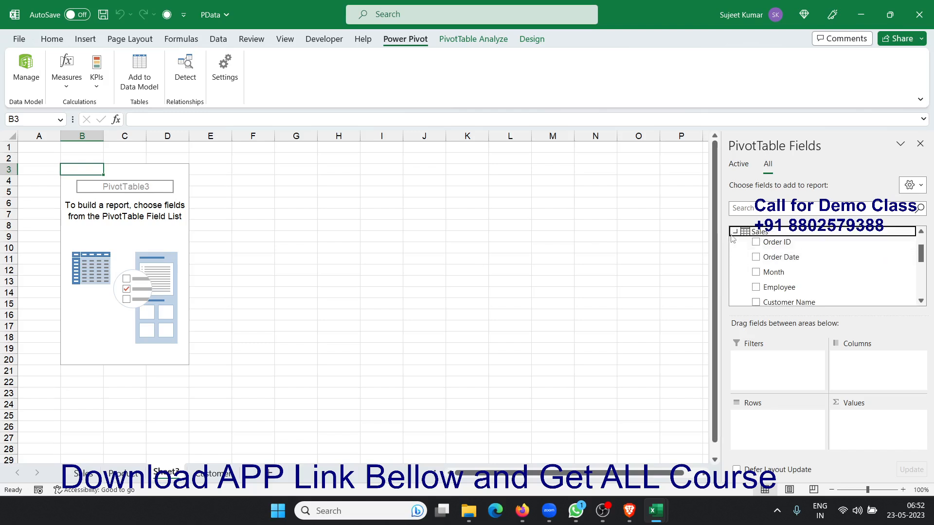
# Step: Lay out the PivotTable with Product Name from the Product table as columns and Last Name from the Customer table as rows
pyautogui.scroll(-3, 762, 272)
pyautogui.scroll(5, 761, 273)
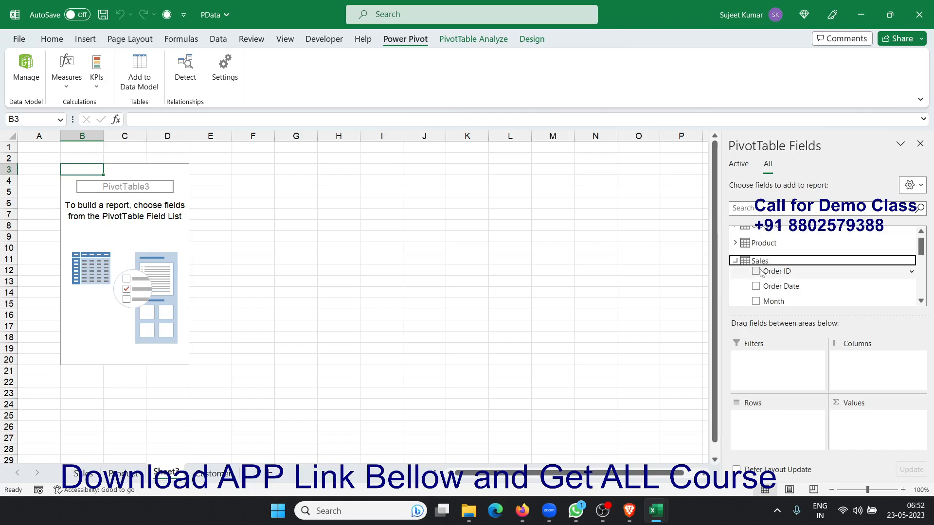
pyautogui.click(736, 267)
pyautogui.click(736, 250)
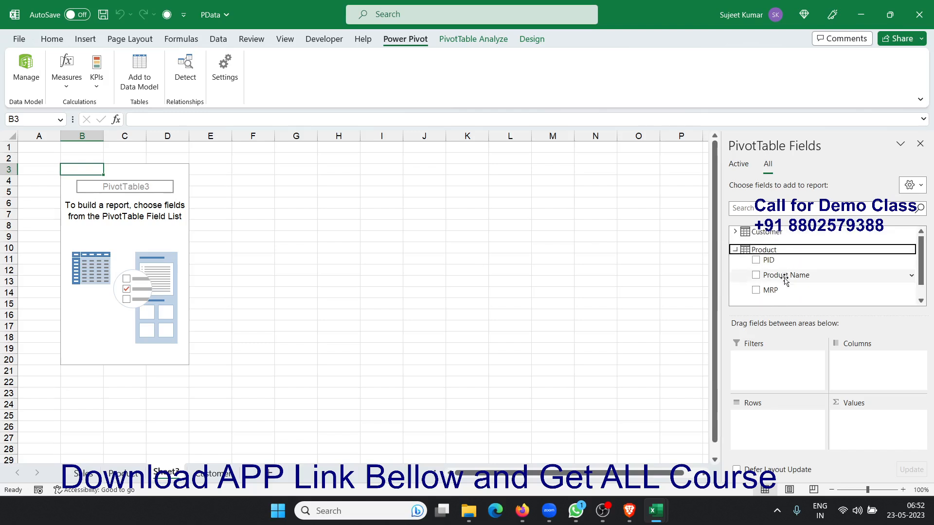
pyautogui.moveTo(784, 275); pyautogui.dragTo(858, 360)
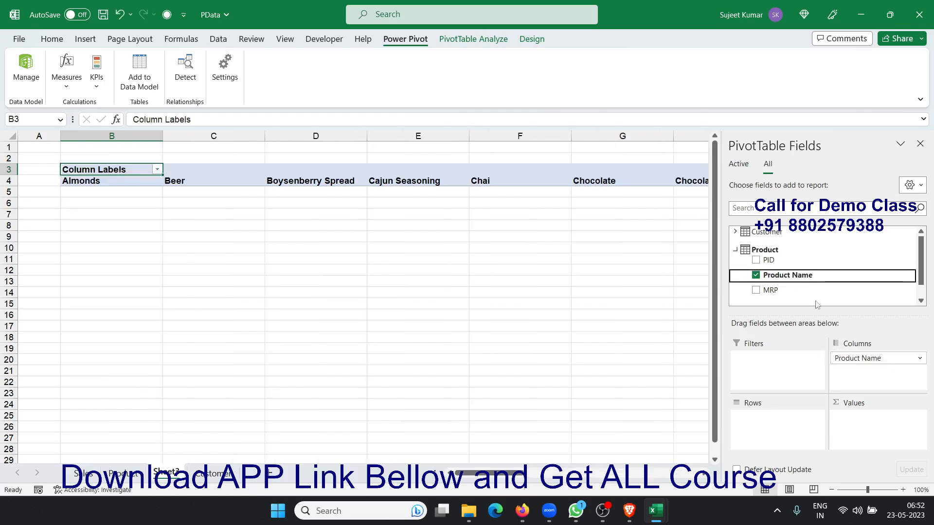
pyautogui.click(735, 233)
pyautogui.moveTo(778, 257); pyautogui.dragTo(795, 424)
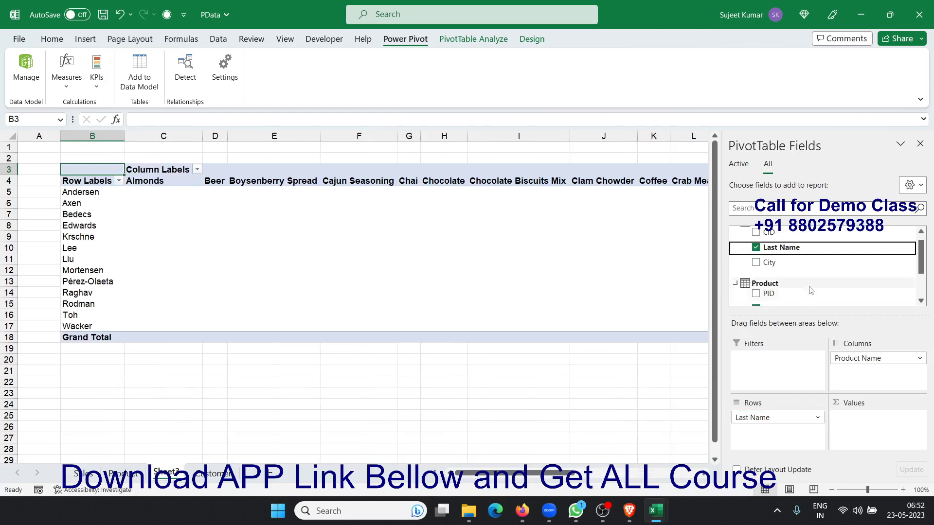
# Step: Add the Sales table's Amt field to the PivotTable values as a sum
pyautogui.scroll(-2, 806, 255)
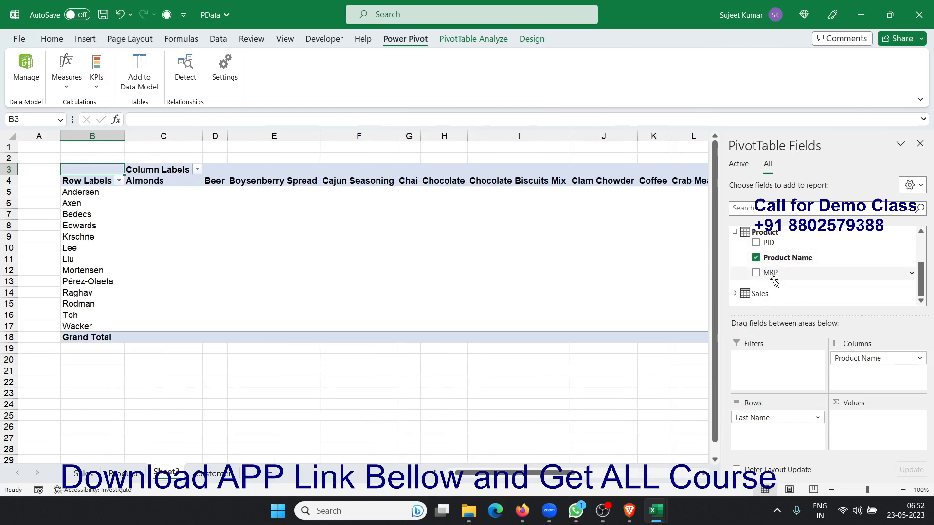
pyautogui.click(737, 295)
pyautogui.click(735, 294)
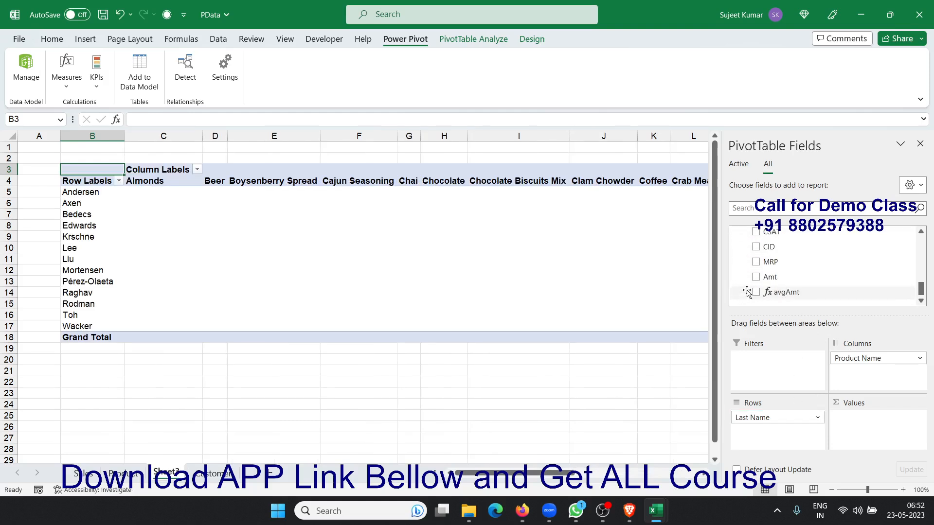
pyautogui.click(779, 278)
pyautogui.moveTo(782, 279); pyautogui.dragTo(872, 425)
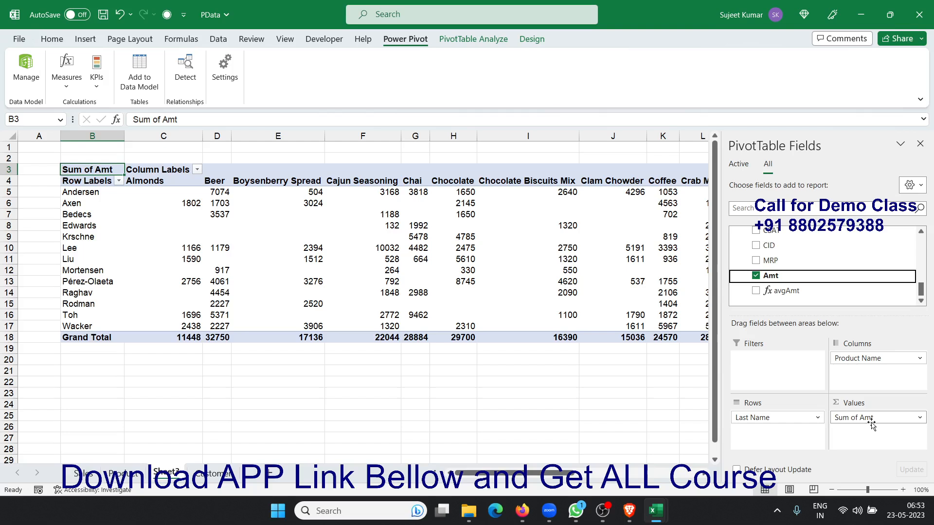
pyautogui.click(870, 421)
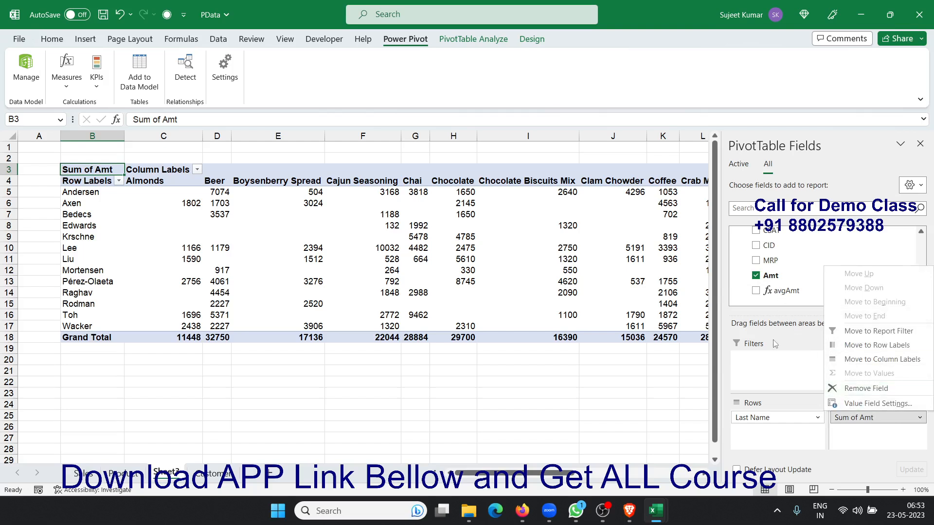
pyautogui.click(790, 371)
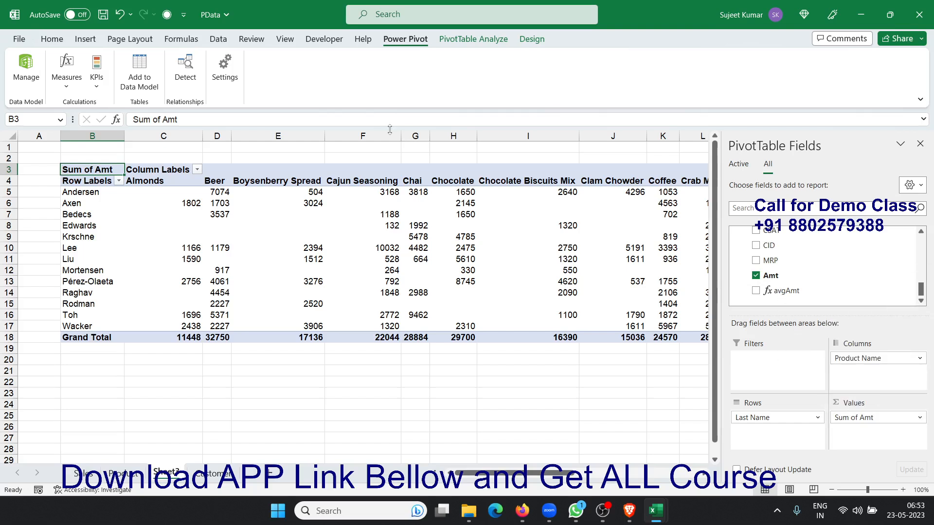
# Step: Insert a slicer for the Customer table's City field and place it beneath the PivotTable's Grand Total row, around the Crab Meat column
pyautogui.click(481, 41)
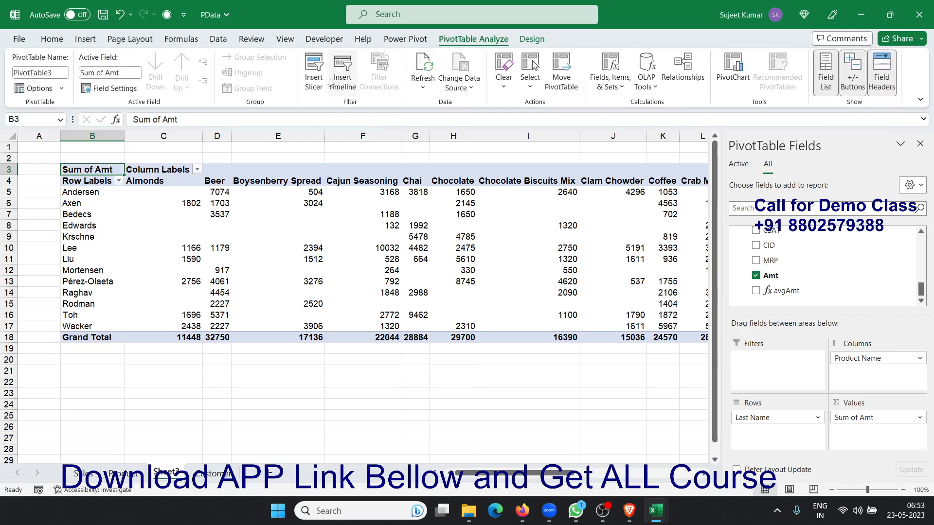
pyautogui.click(314, 73)
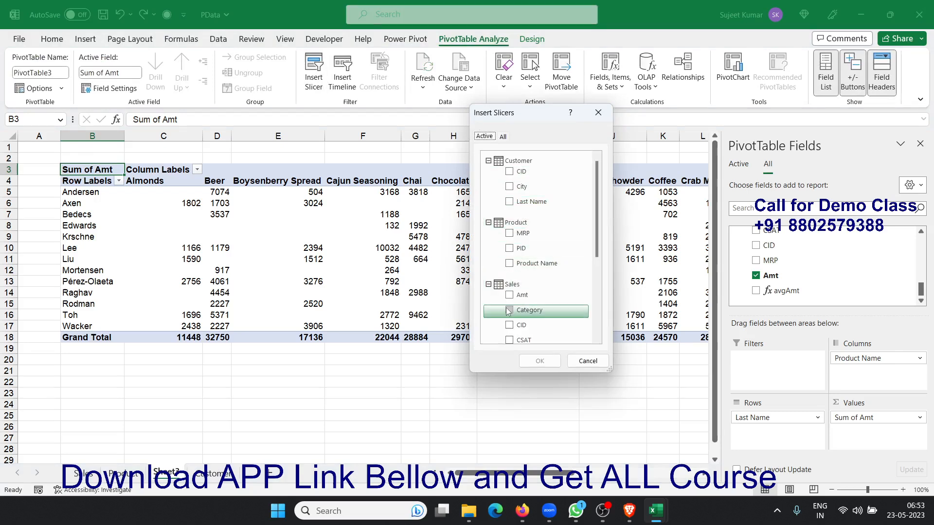
pyautogui.click(505, 188)
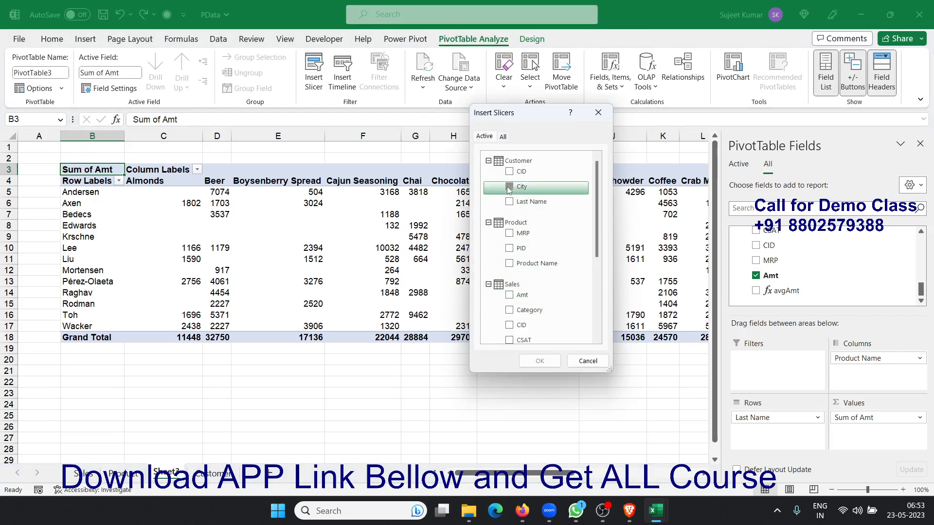
pyautogui.click(540, 361)
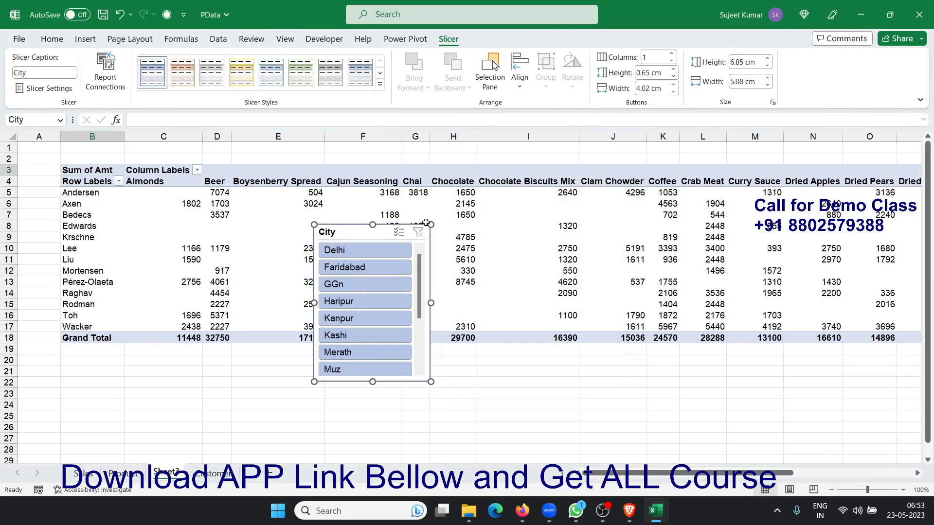
pyautogui.moveTo(388, 231); pyautogui.dragTo(749, 348)
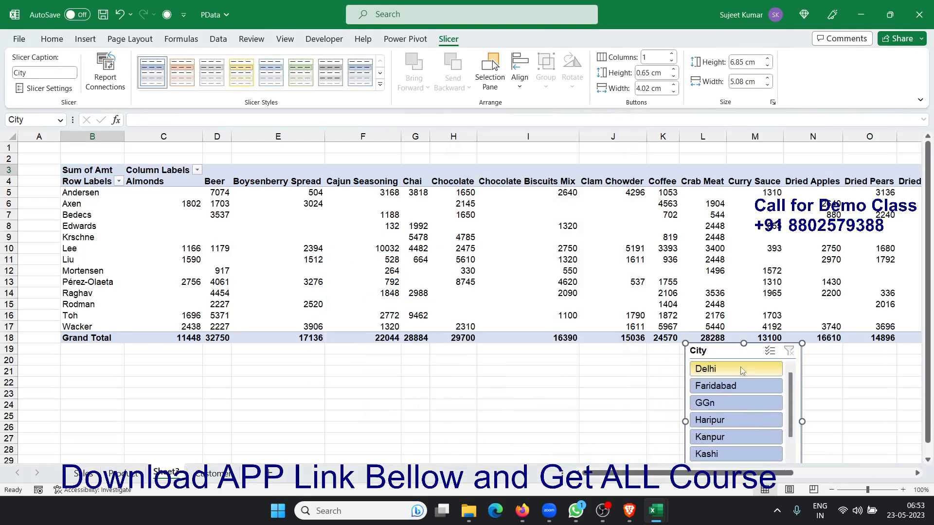
# Step: Filter the PivotTable with the City slicer by Delhi and by Faridabad, and clear the filter
pyautogui.click(740, 367)
pyautogui.click(688, 384)
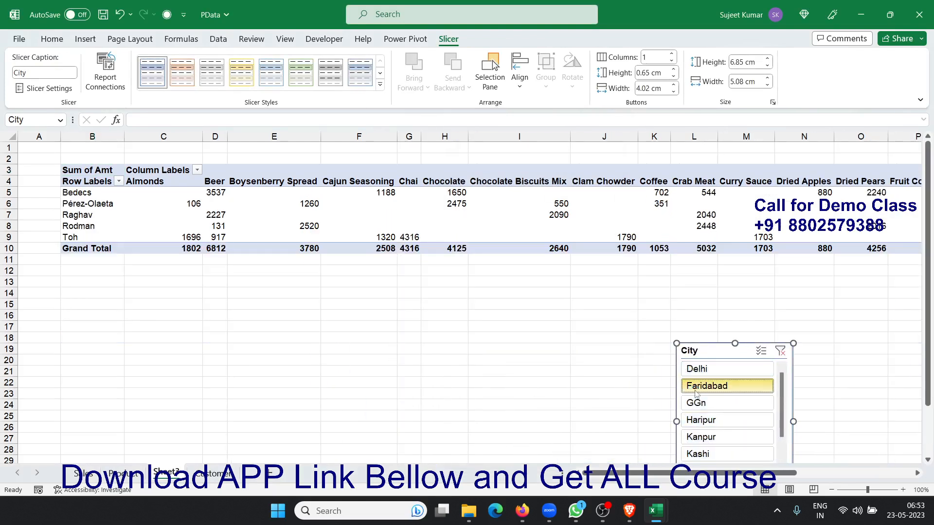
pyautogui.click(722, 349)
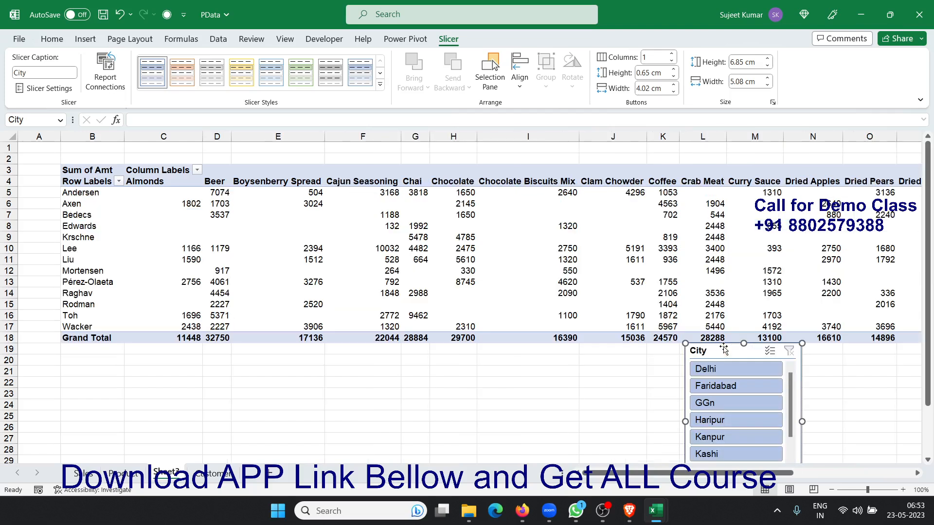